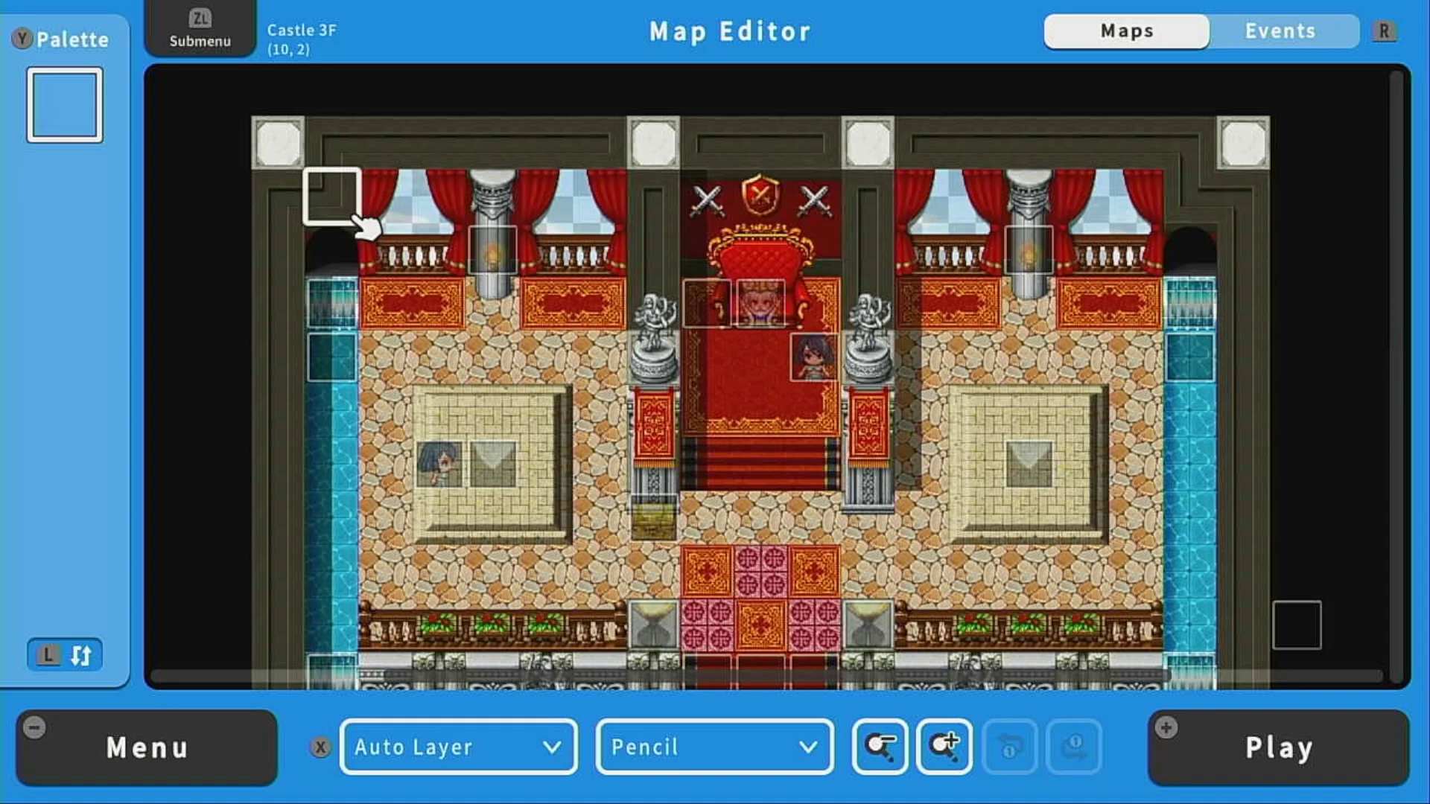
Step: Go to the database's System Game Info page and step to Make Public and Data Modification
key(z)
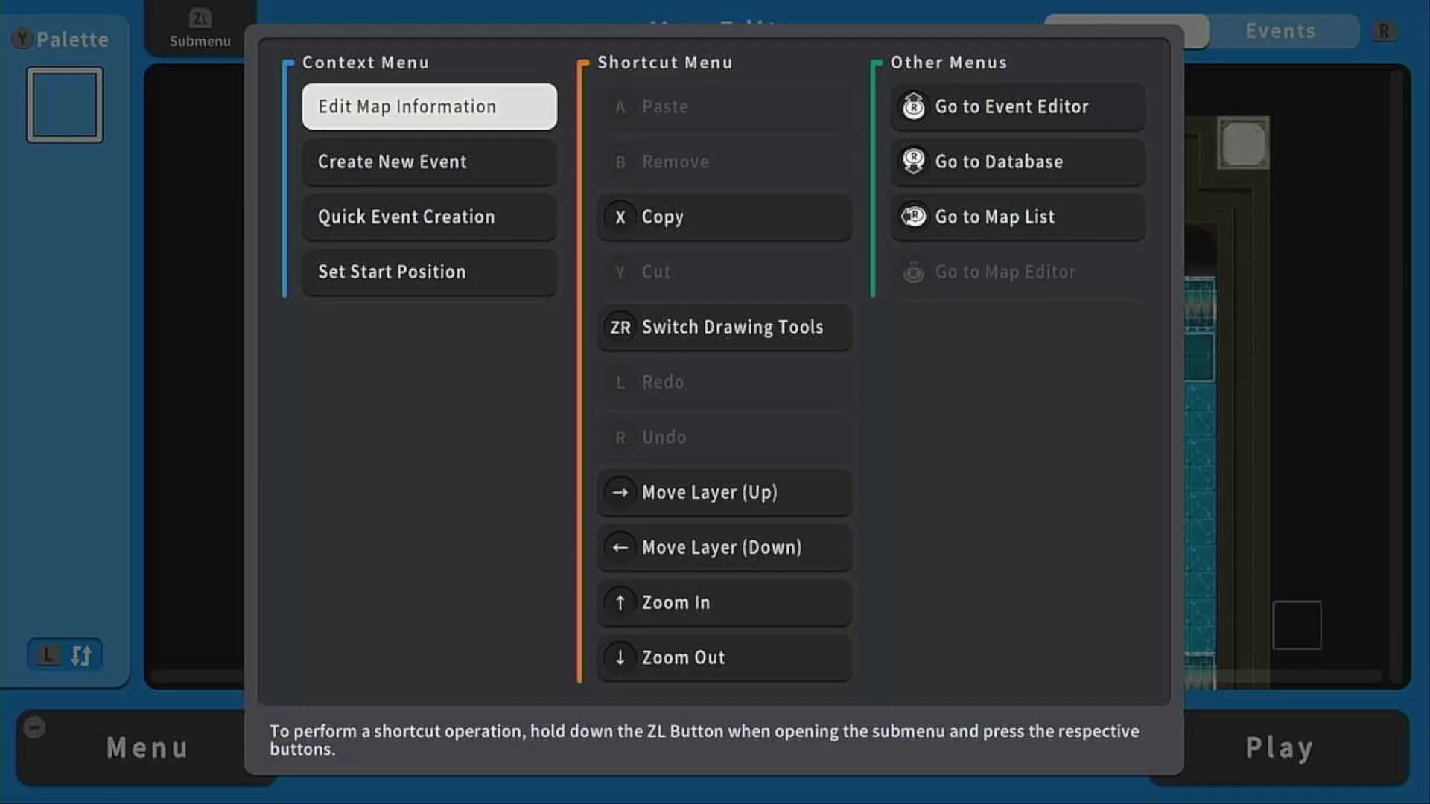
key(y)
key(Right)
key(Right)
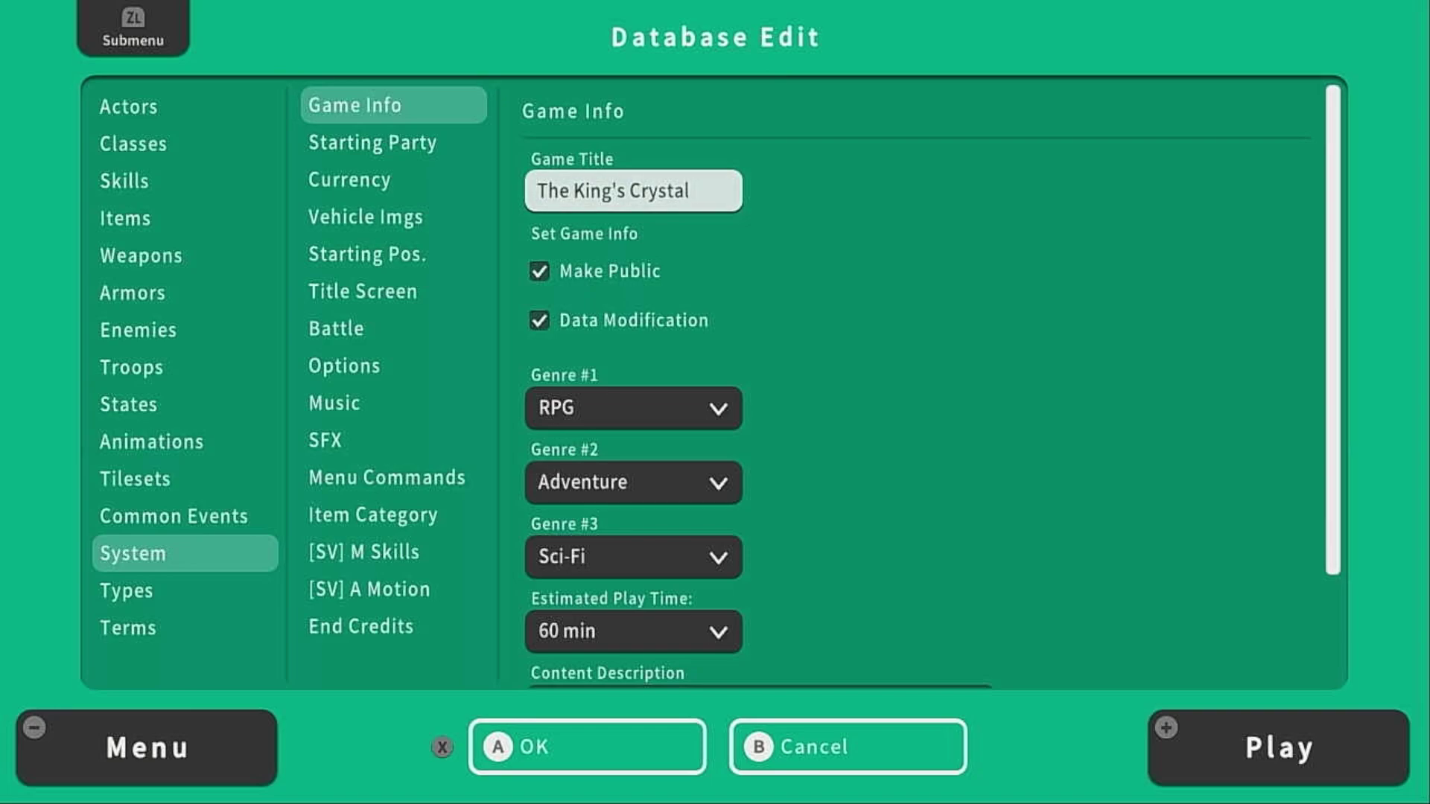
key(Down)
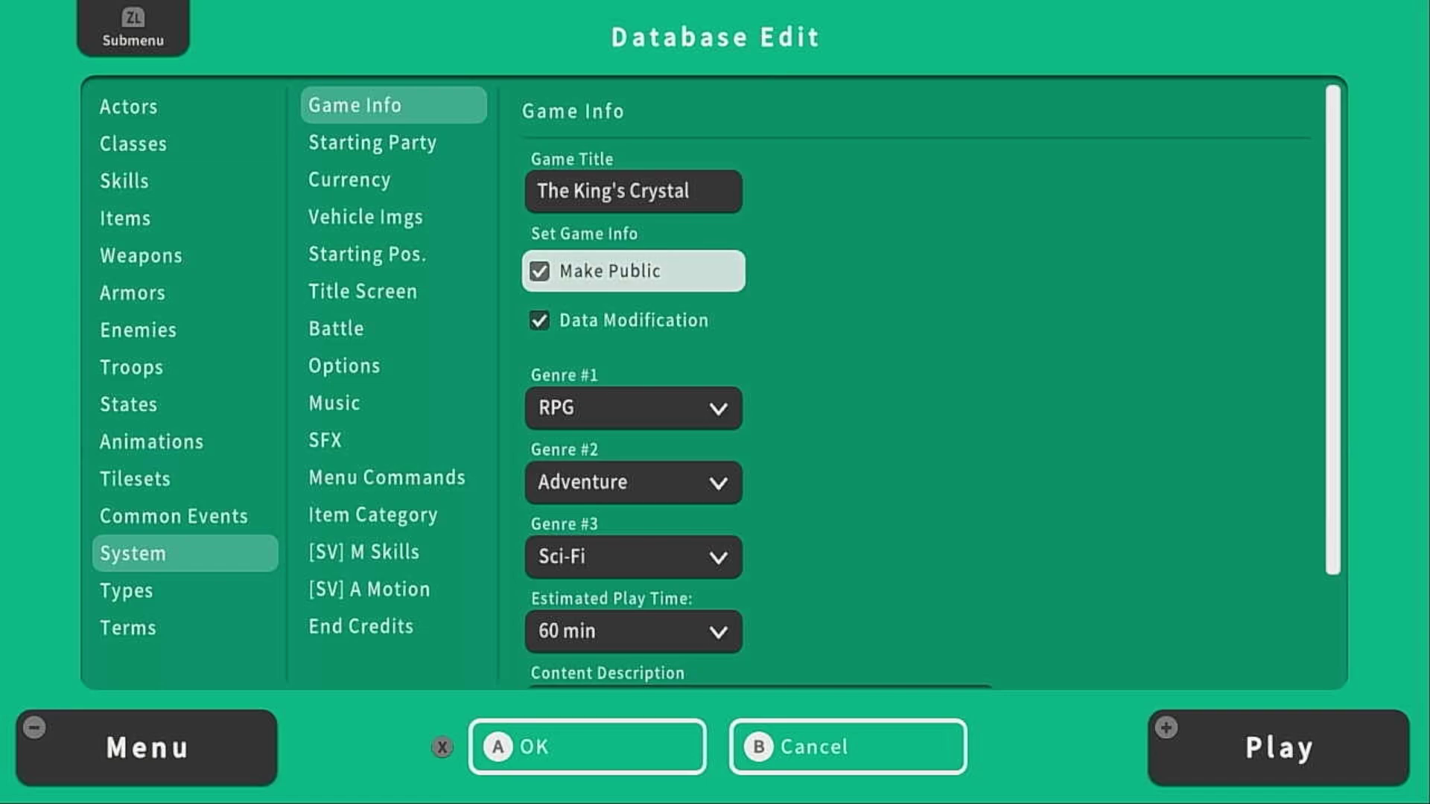
key(Down)
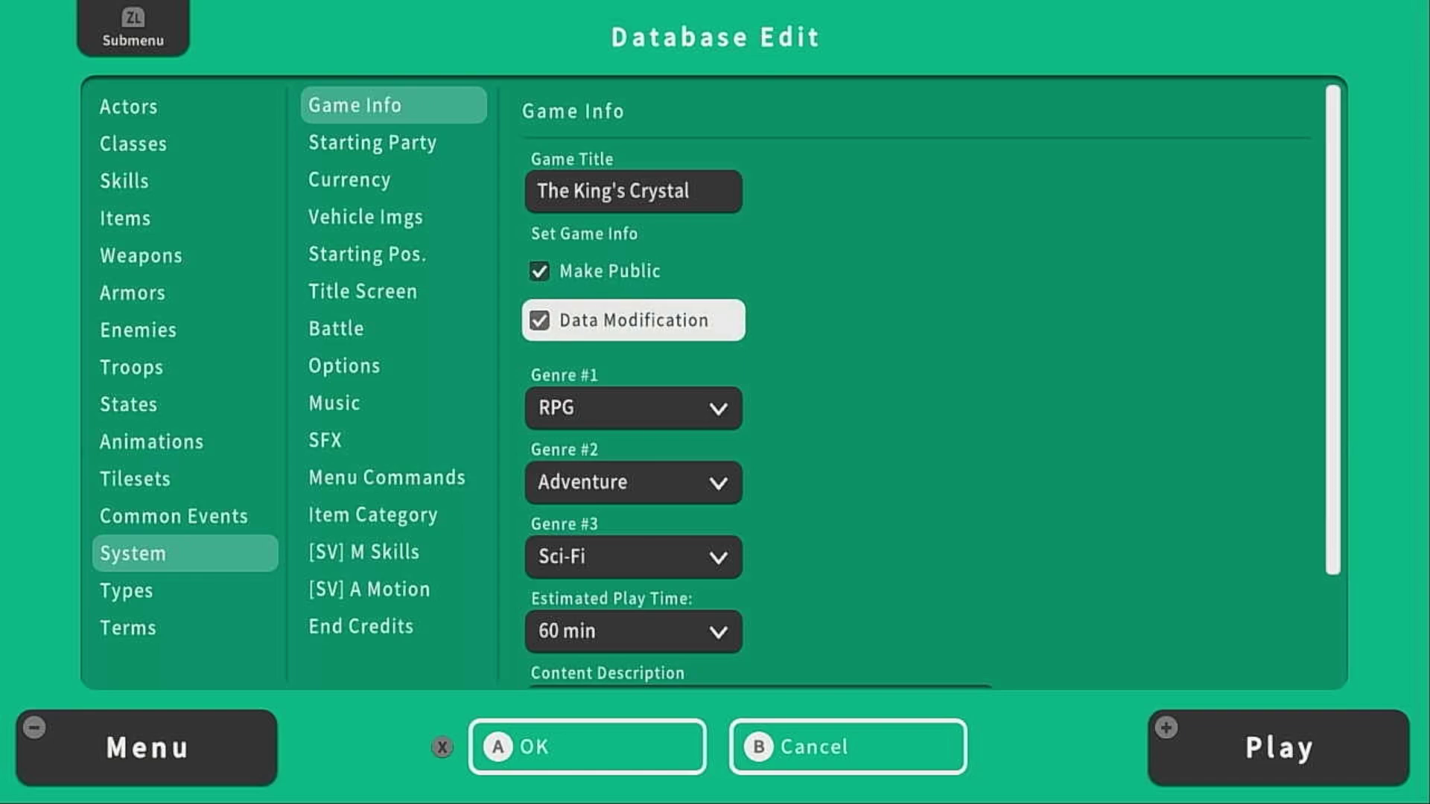
Step: Keep Genre #1 as RPG after browsing its choices, and set Genre #3 to Short
key(Down)
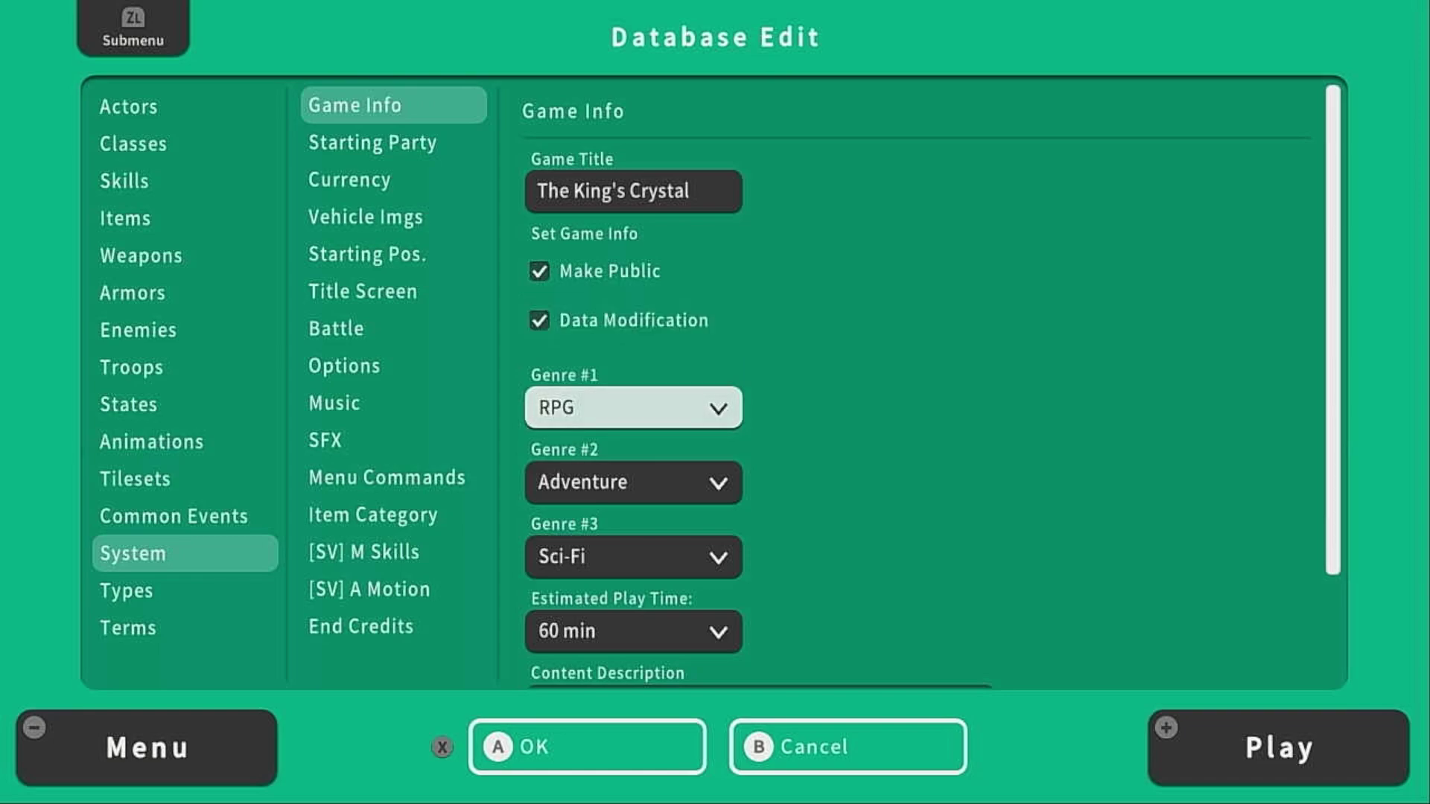
key(Return)
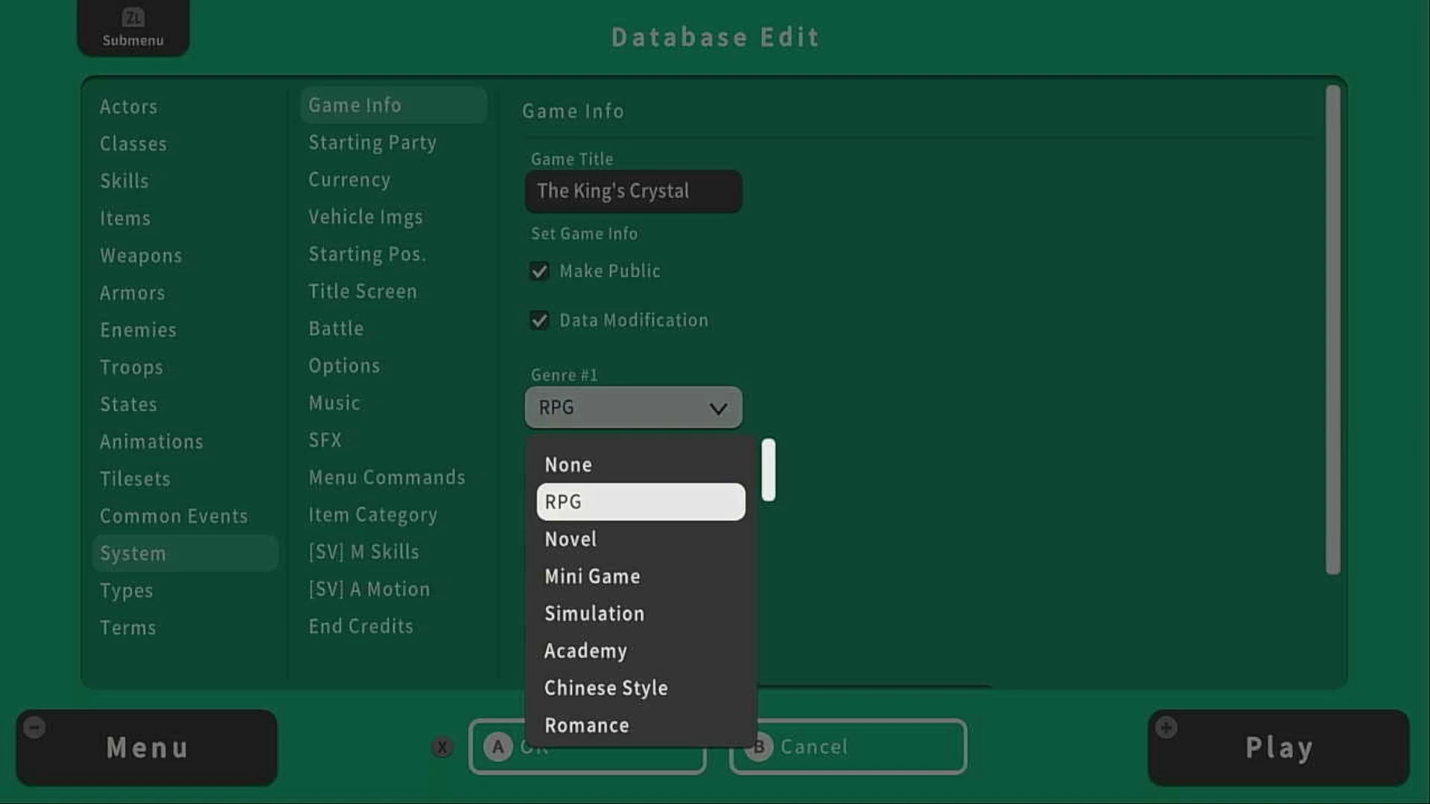
key(Down)
key(Down)
key(Down)
key(Down)
key(Down)
key(Down)
key(Down)
key(Down)
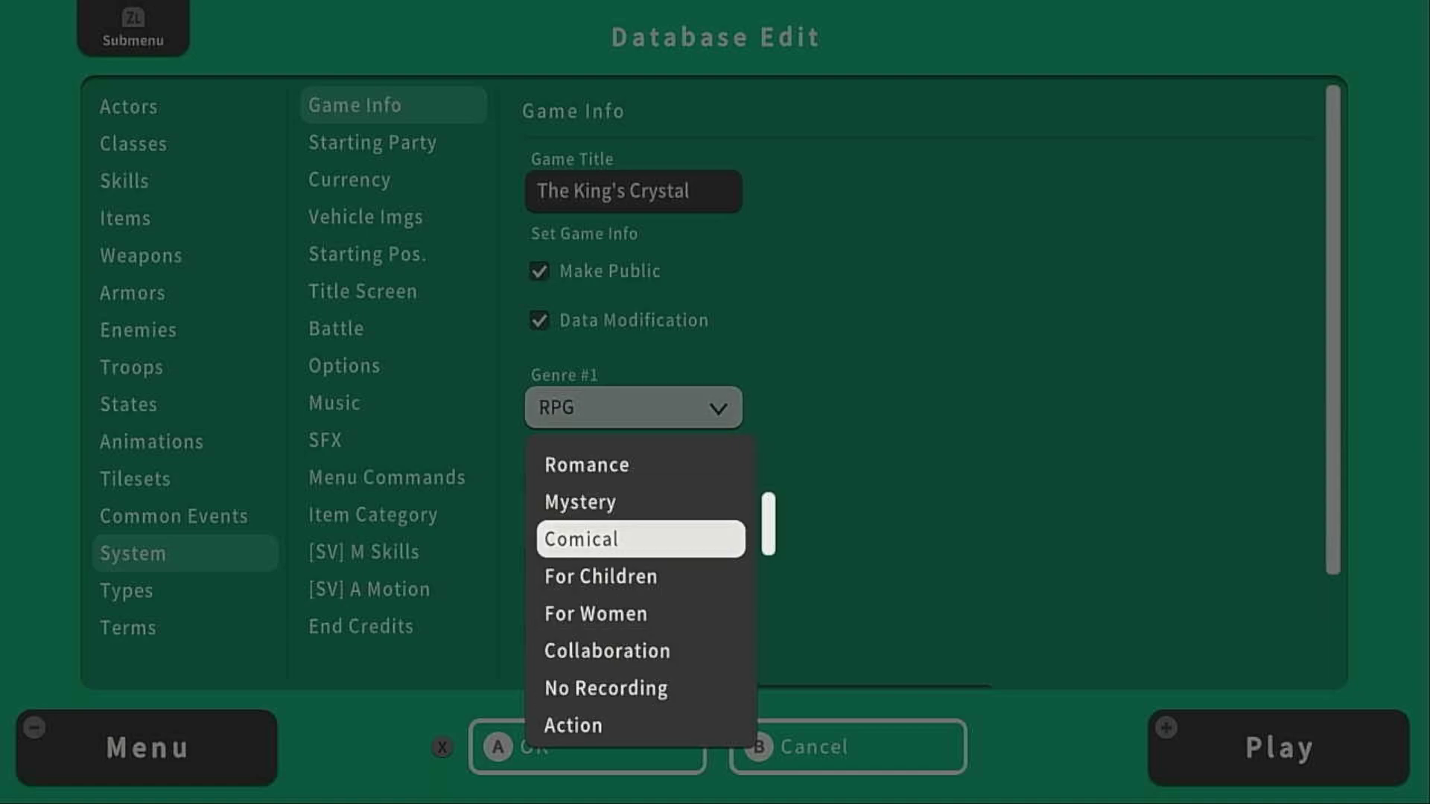
key(Down)
key(Down)
key(Down)
key(Down)
key(Down)
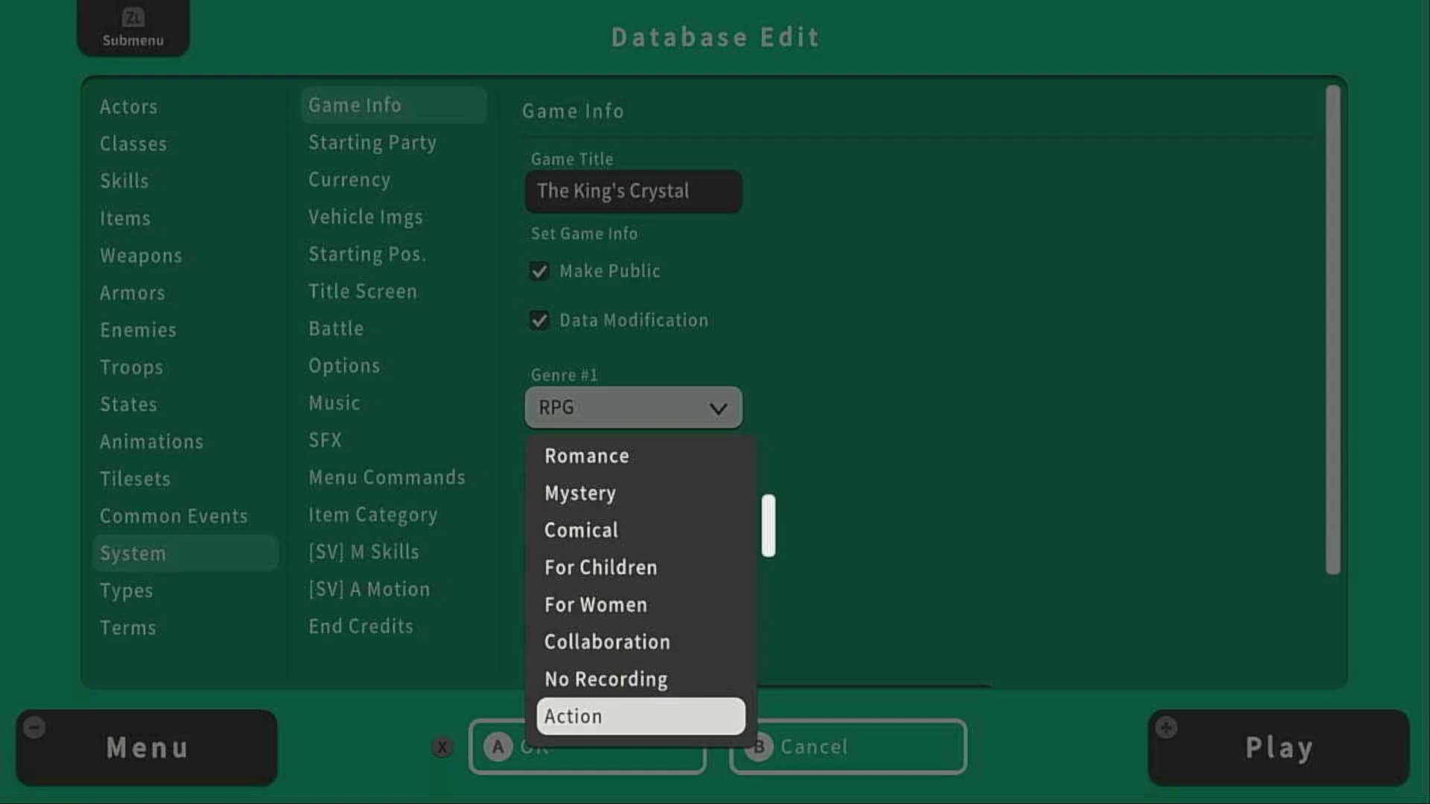
key(Escape)
key(Down)
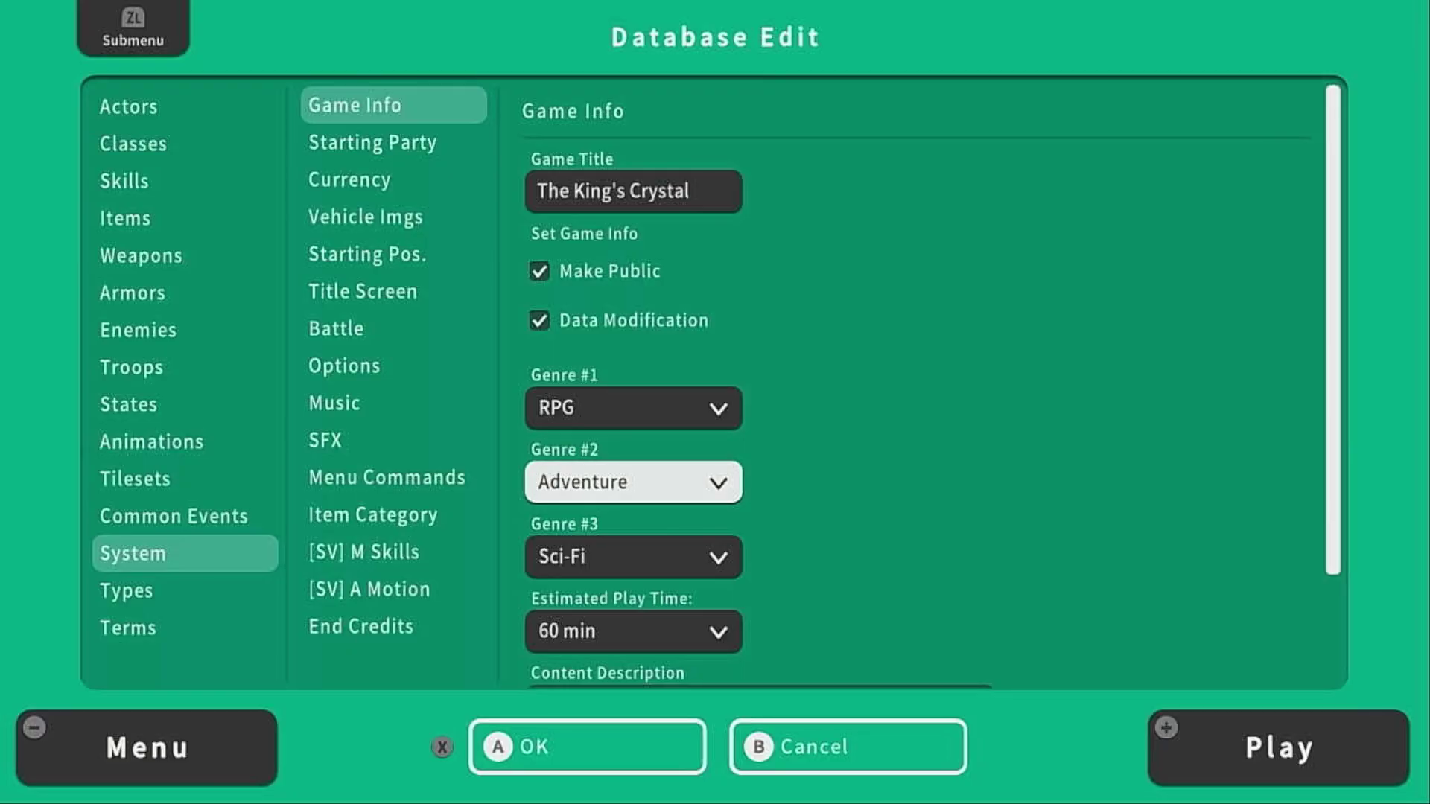
key(Down)
key(Return)
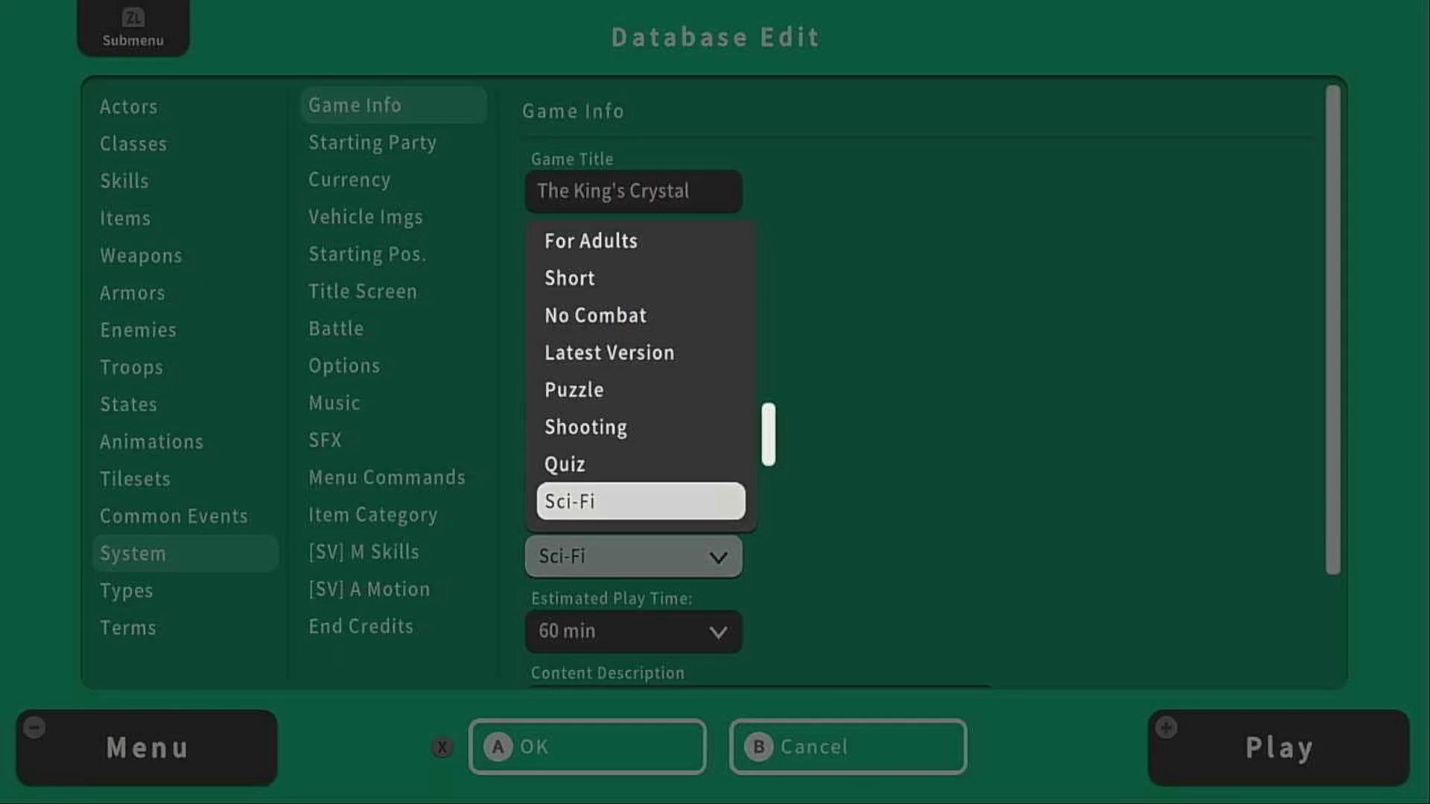
key(Page_Up)
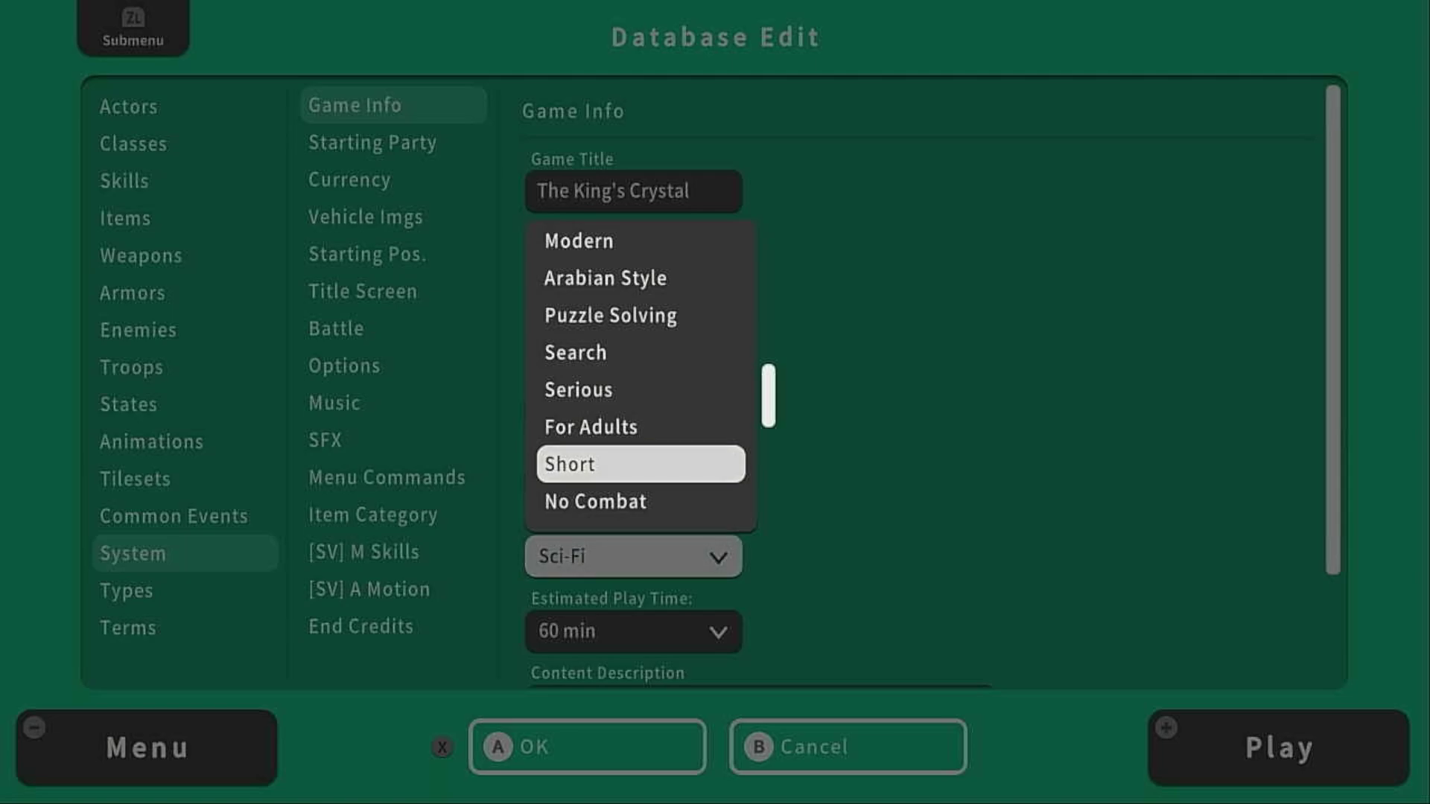
key(Return)
Step: Set the estimated play time to 15 min
key(Down)
key(Return)
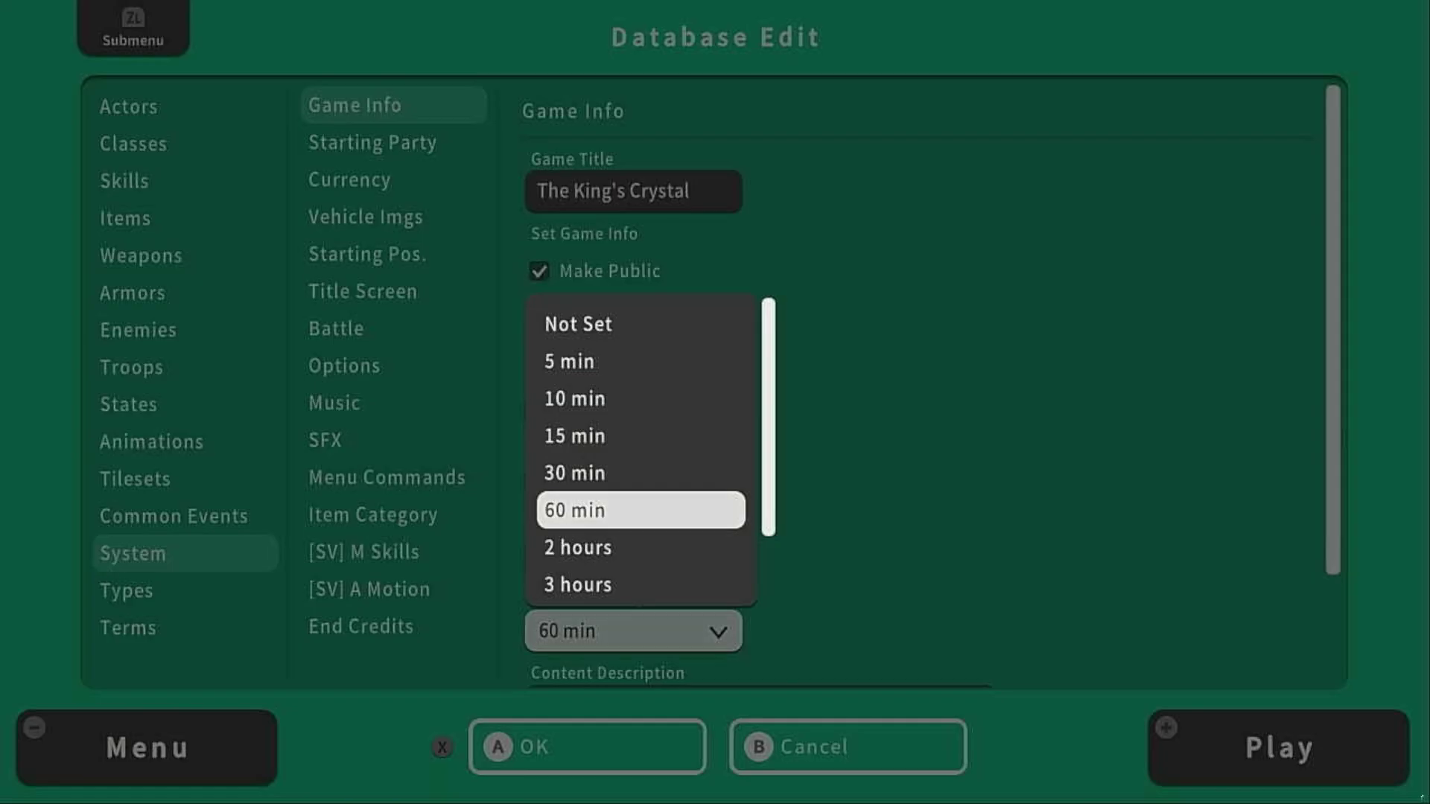
key(Up)
key(Up)
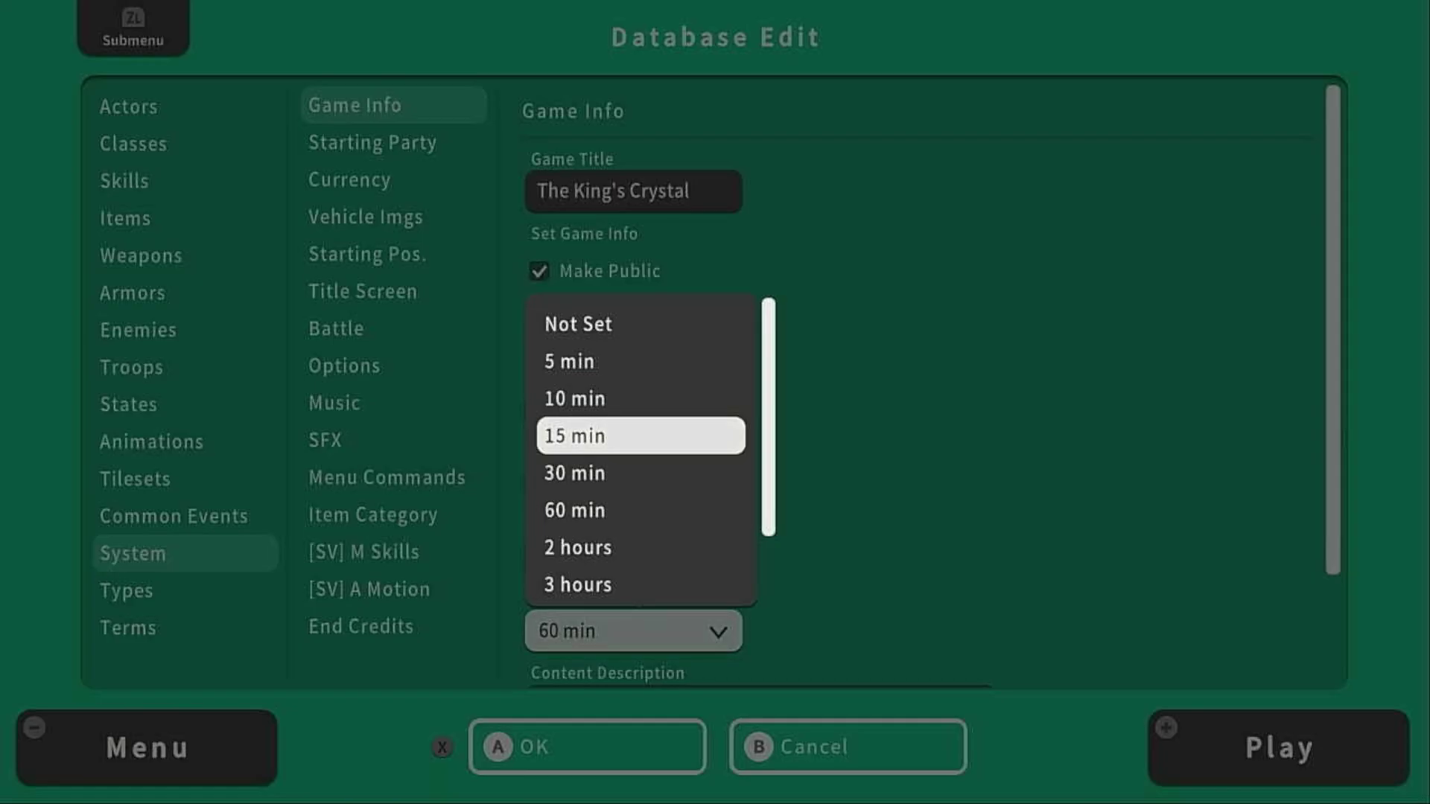
key(Return)
key(Down)
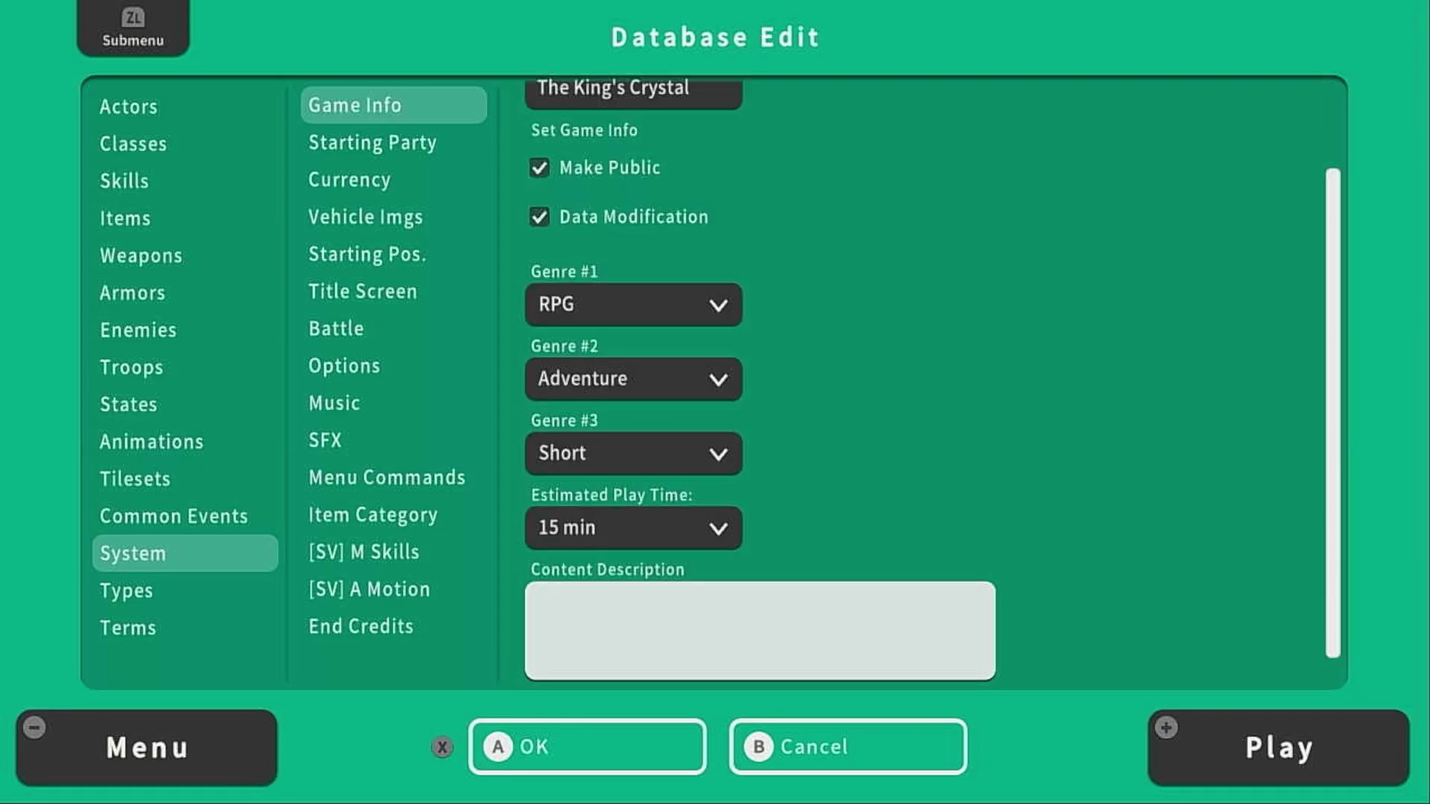
Step: Enter the content description 'Kael and Lyra save the day!' plus a tutorial channel link
key(Return)
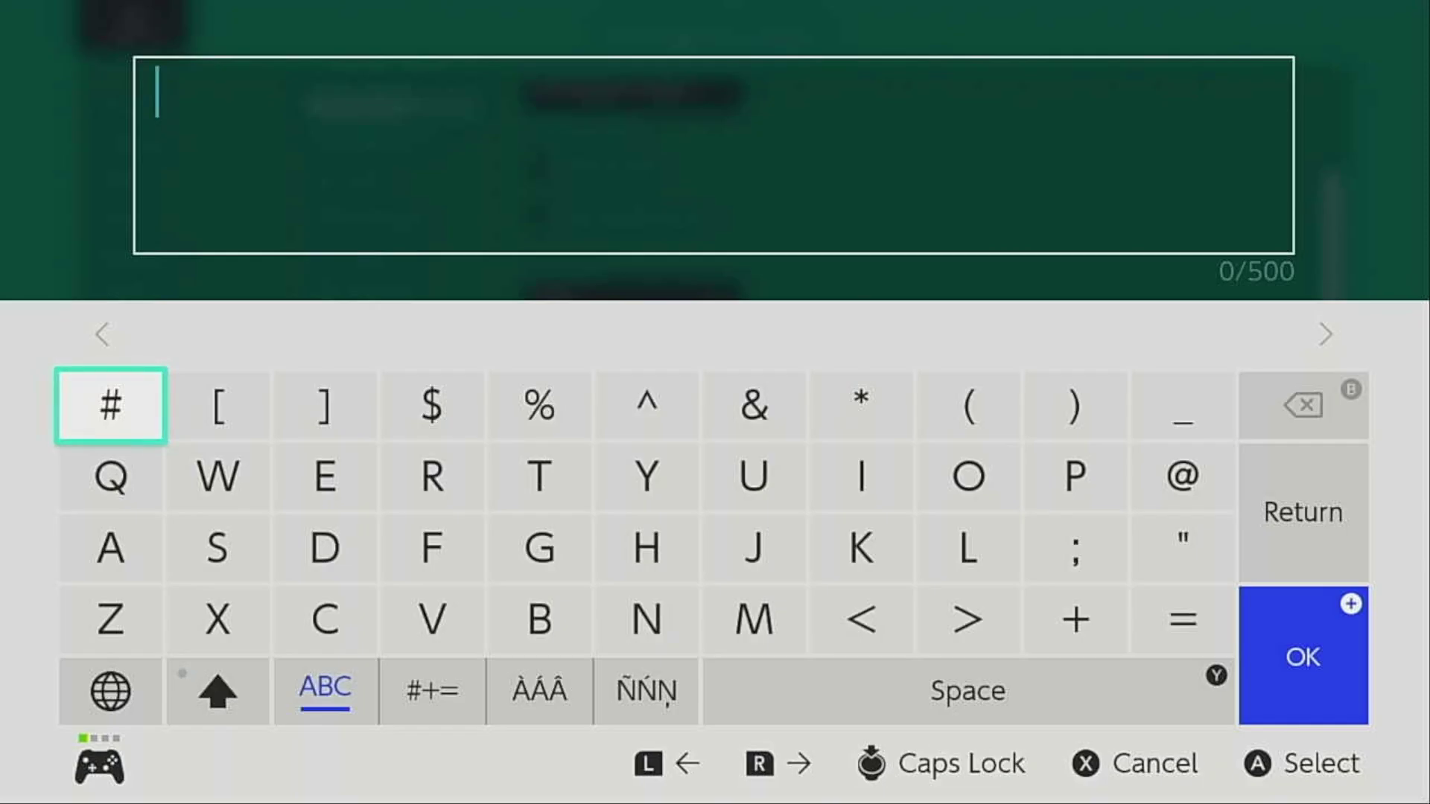
key(Right)
text(Kael and Lyra save the day! Full creation tutorial: Lorelei's Library youtube.com/@fallenlorelei)
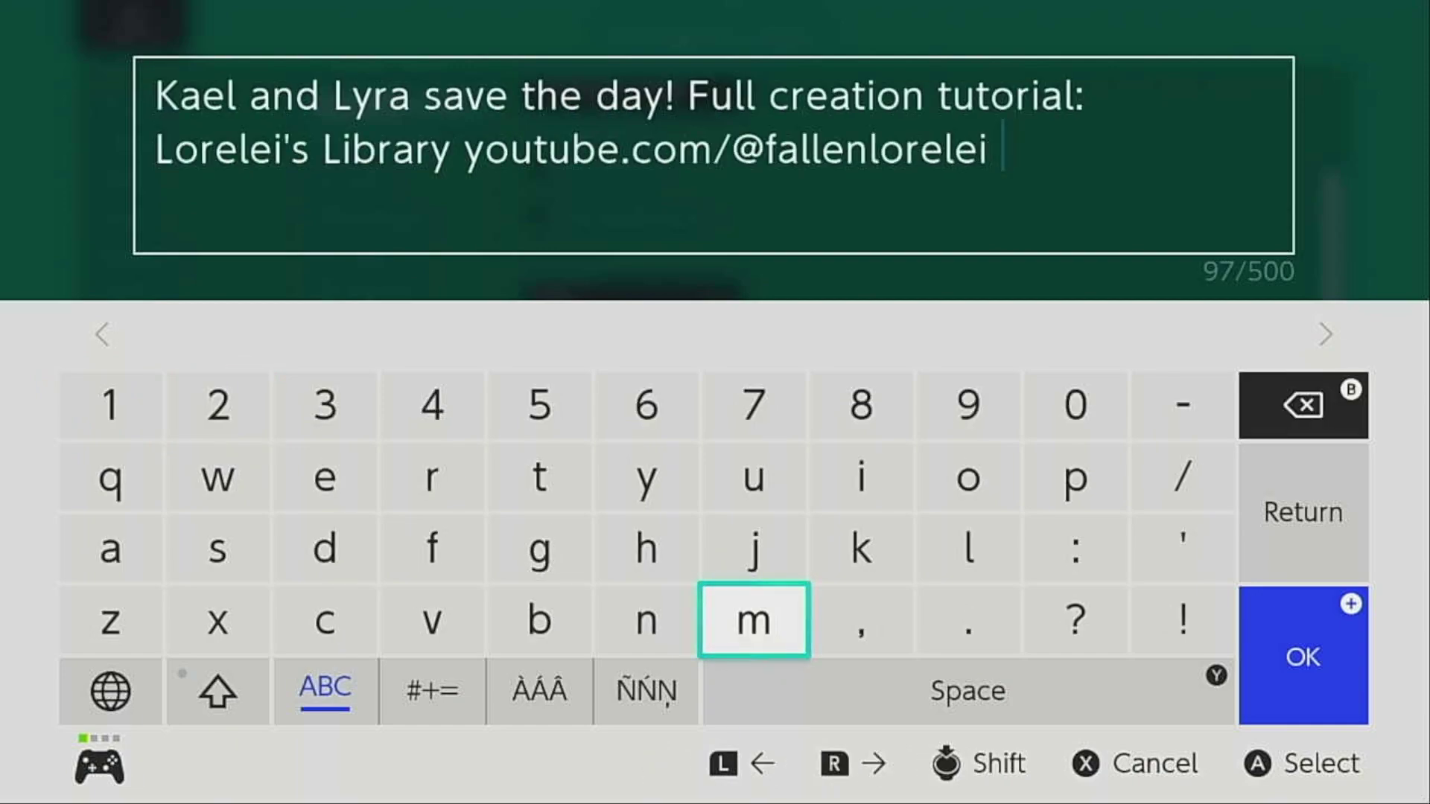
key(Return)
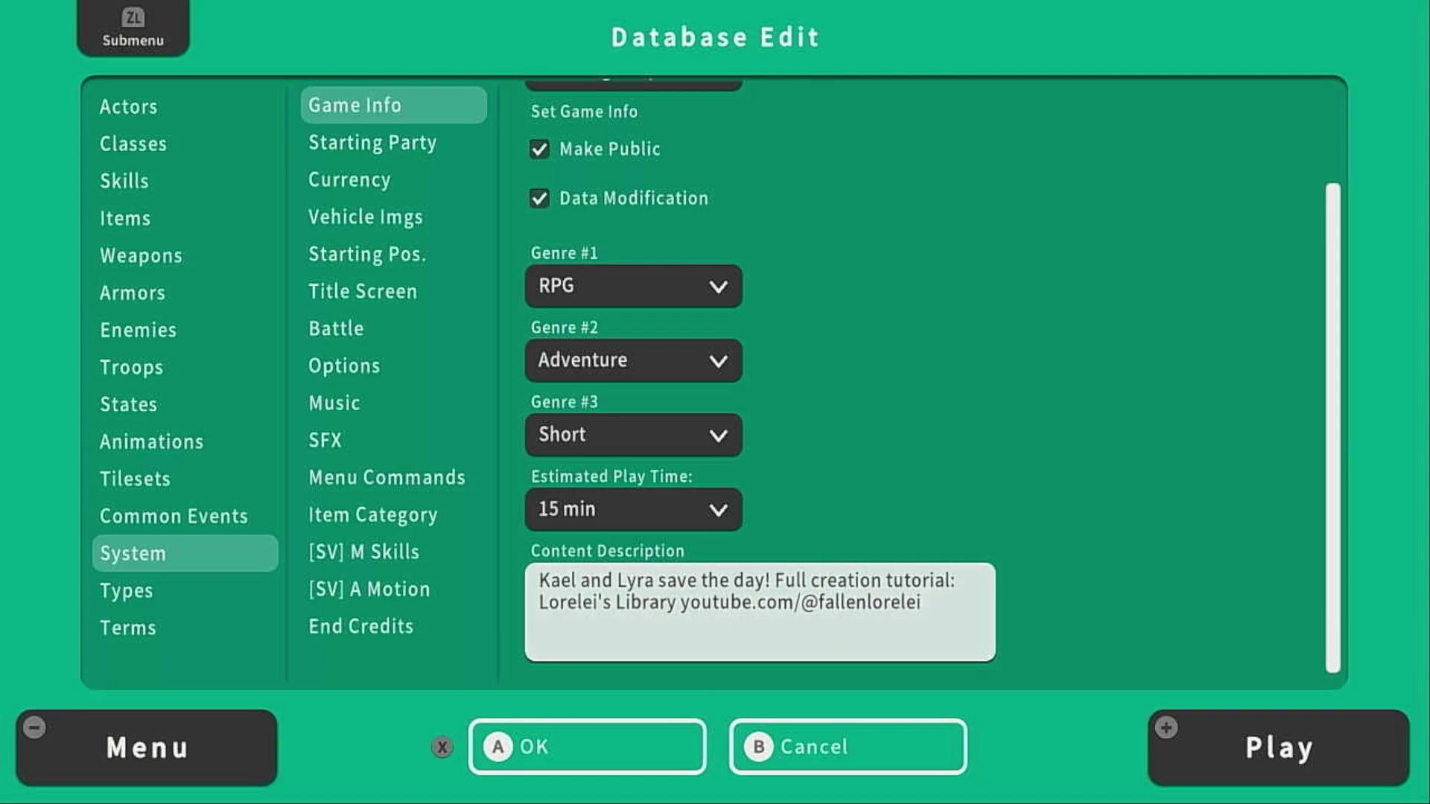
key(Escape)
Step: Review End Credits: End Text off, scroll Speed 1, staff names blank, leaving them unchanged
click(393, 626)
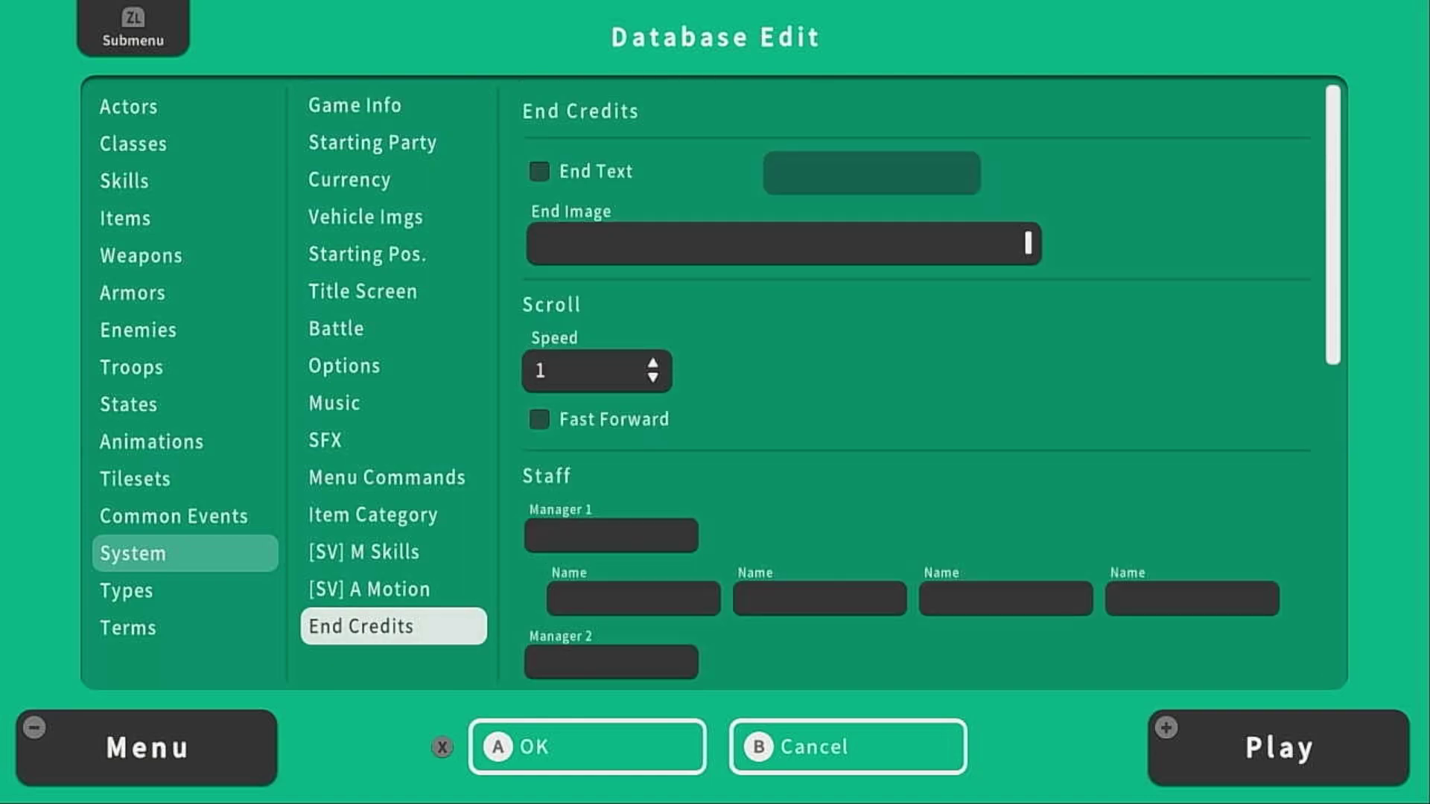
key(Right)
key(Down)
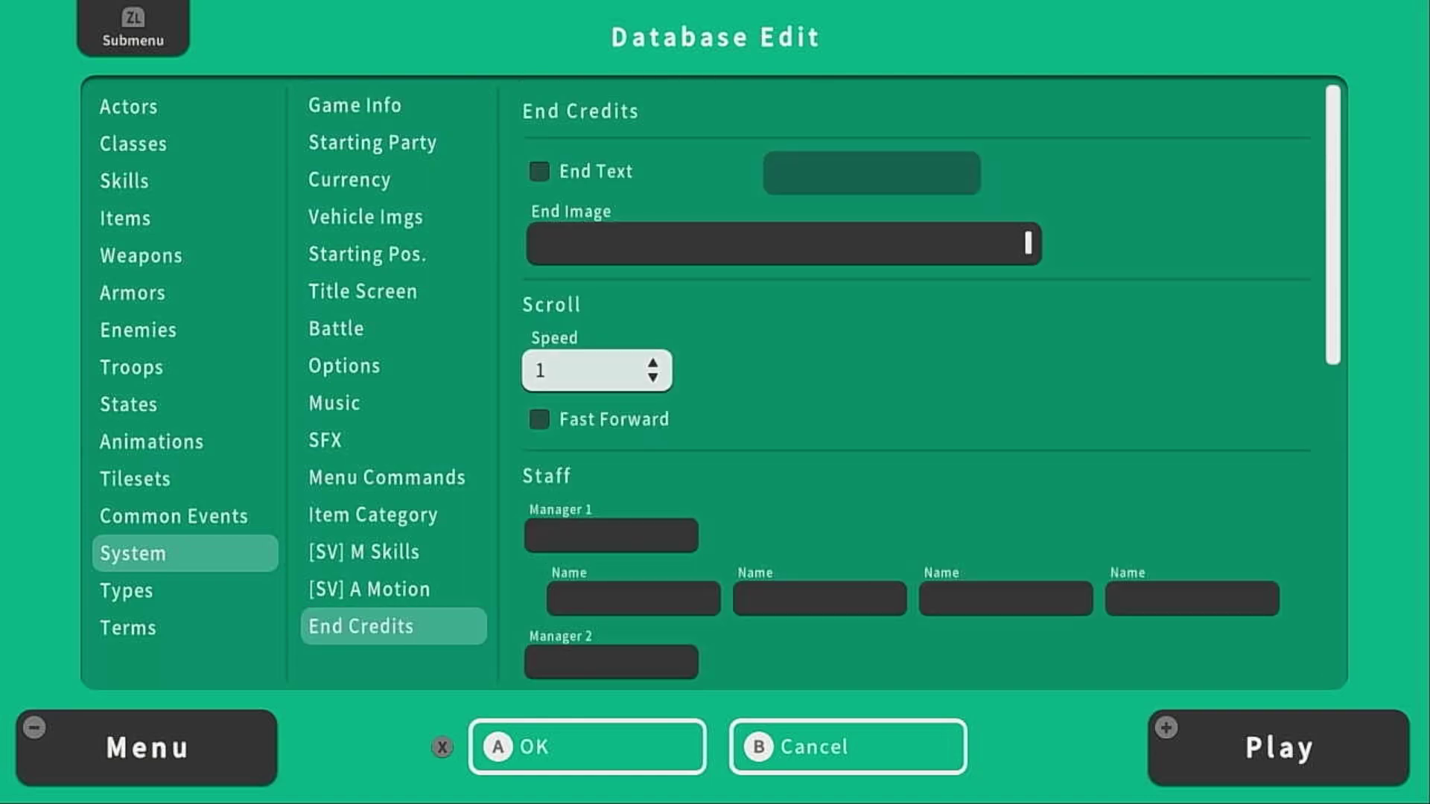
key(Down)
key(Down)
key(Down)
key(Down)
key(Down)
key(Down)
key(Down)
key(Down)
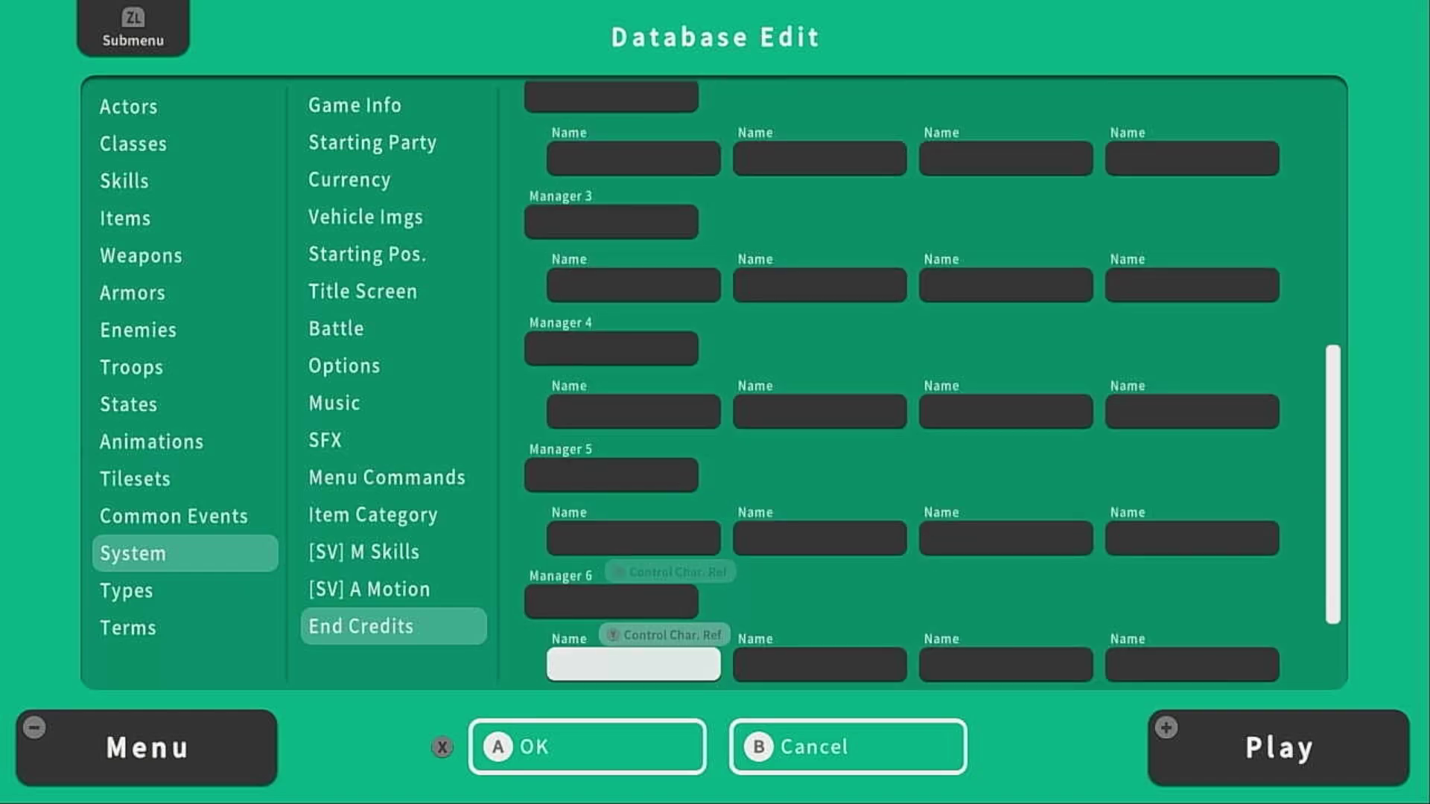
key(Down)
key(Down)
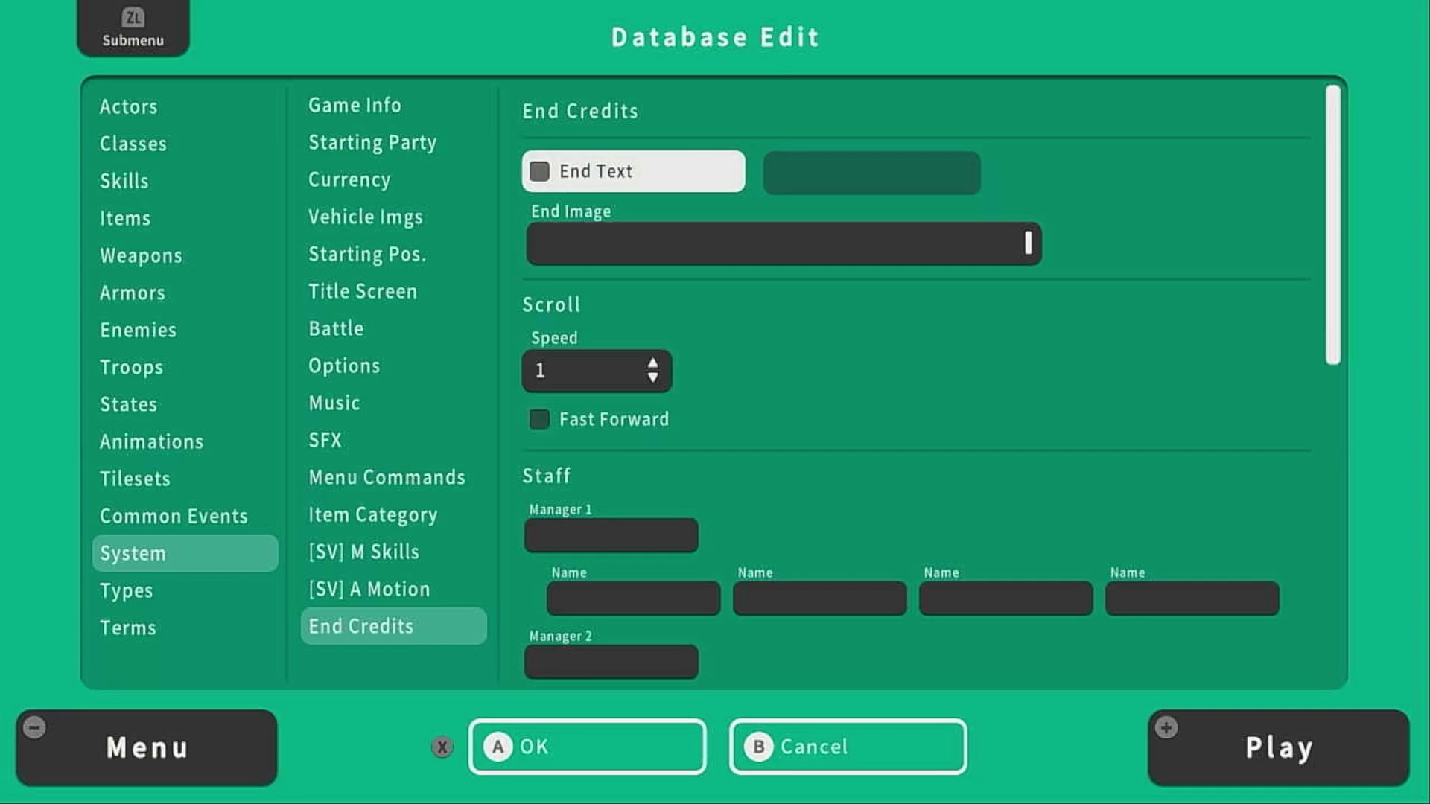
key(Down)
key(Escape)
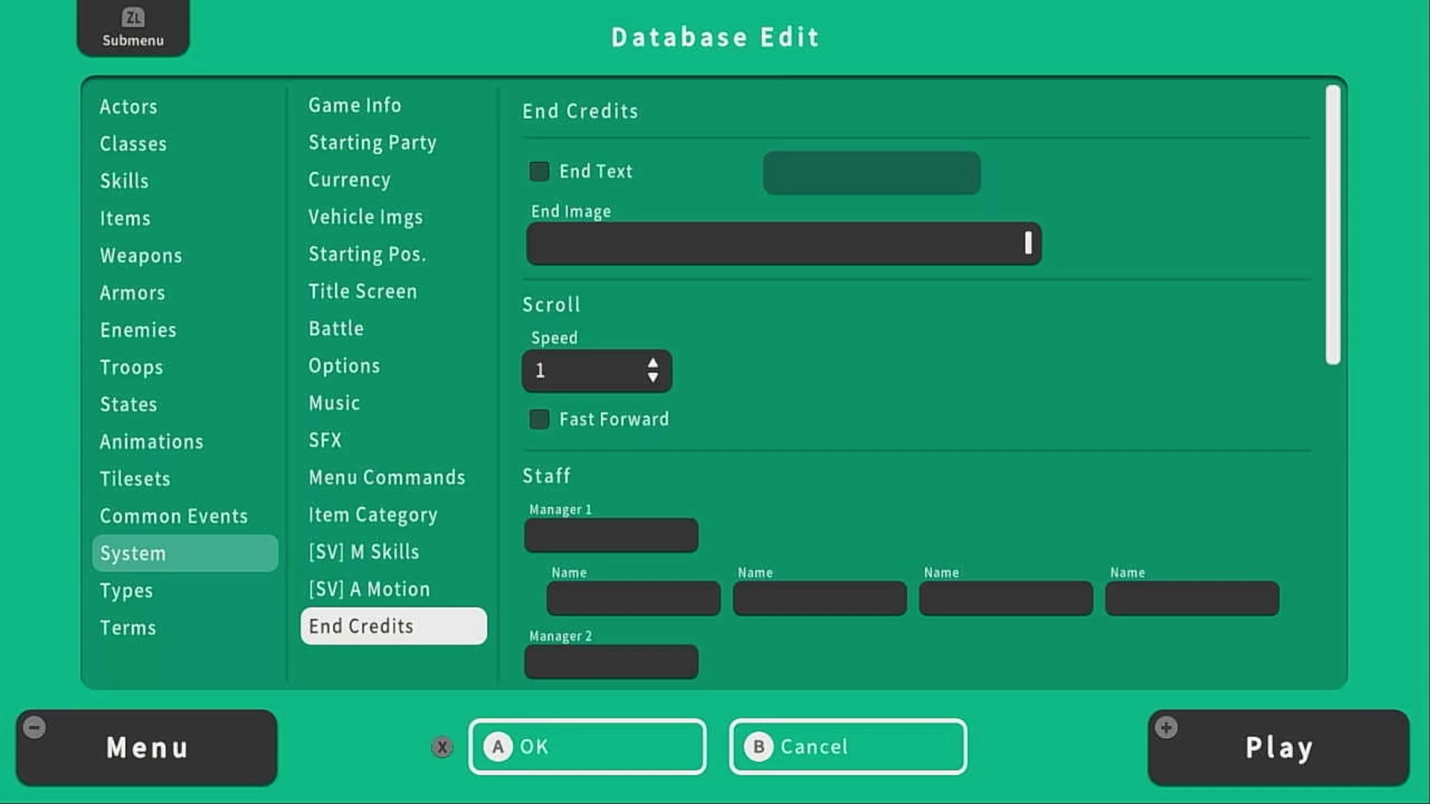
Step: In Title Screen settings, replace the Ruins image with Castle and Sword
click(363, 291)
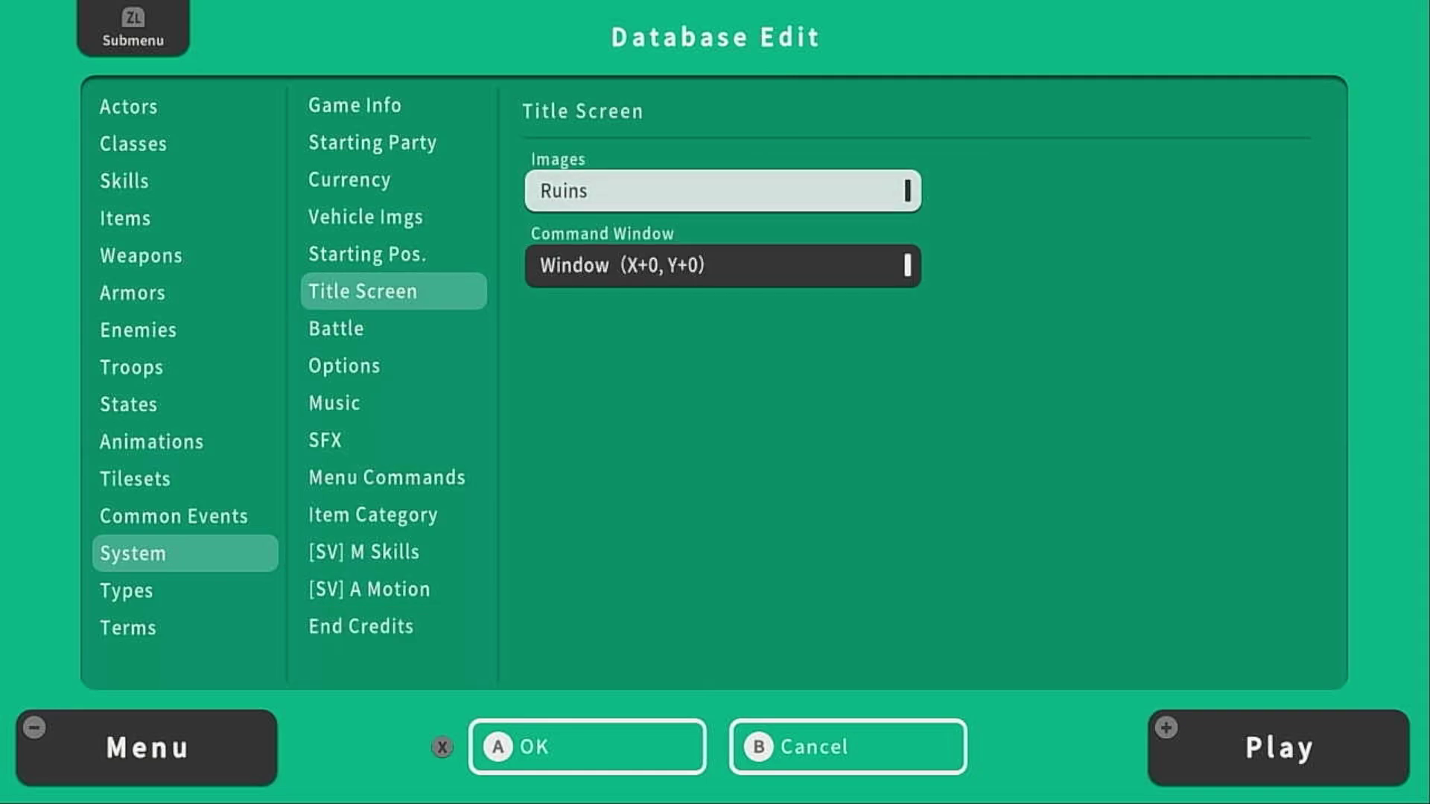
key(Return)
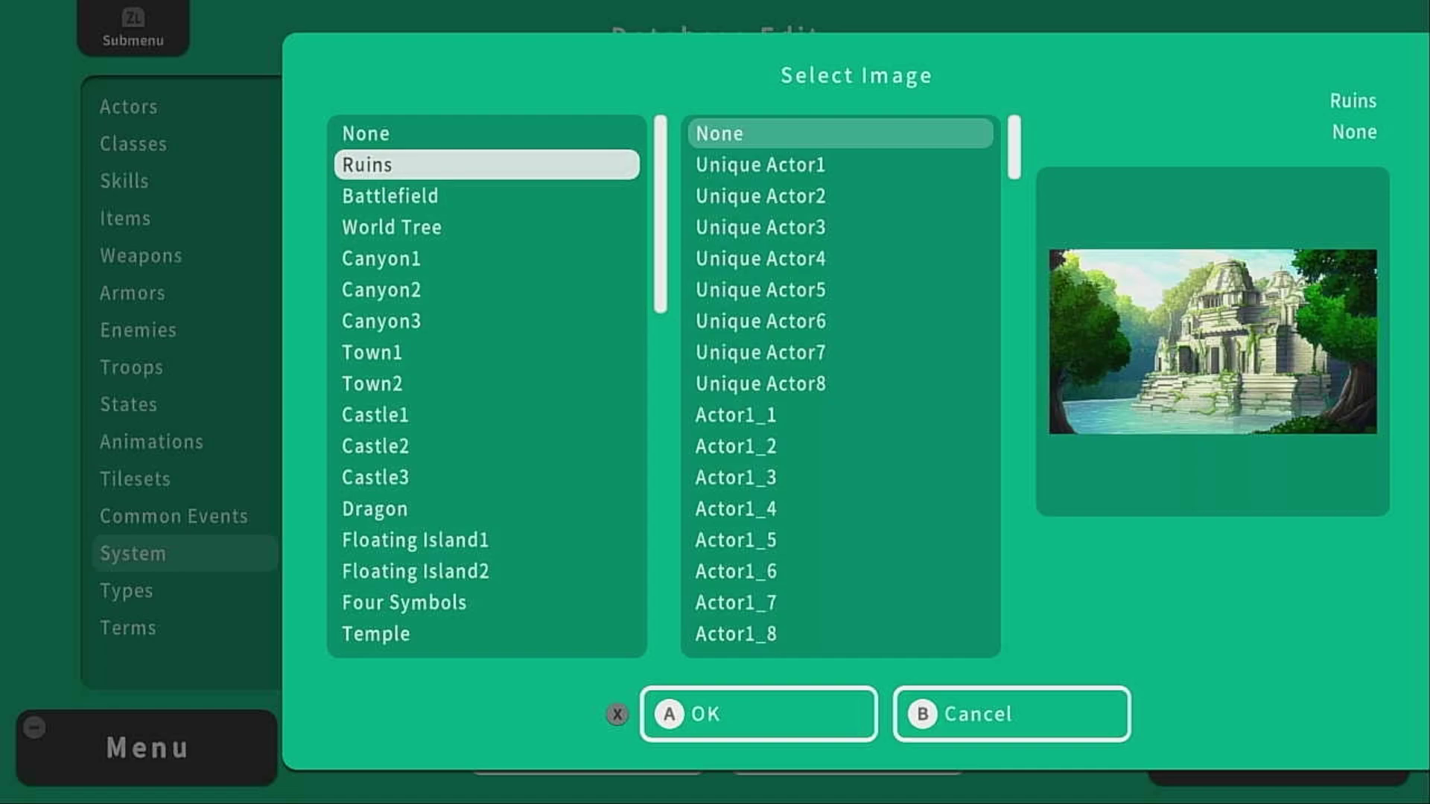
click(422, 605)
key(Return)
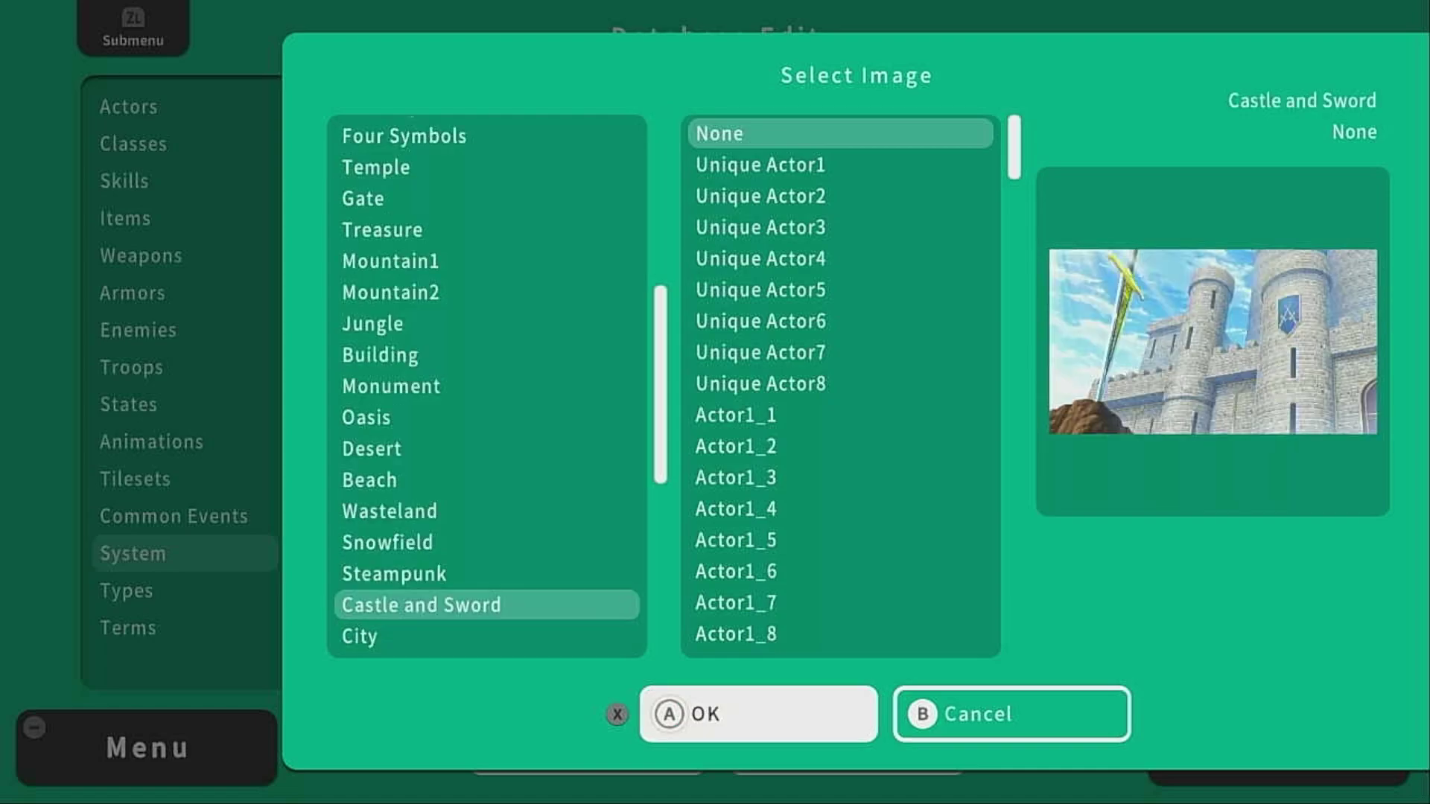
key(Return)
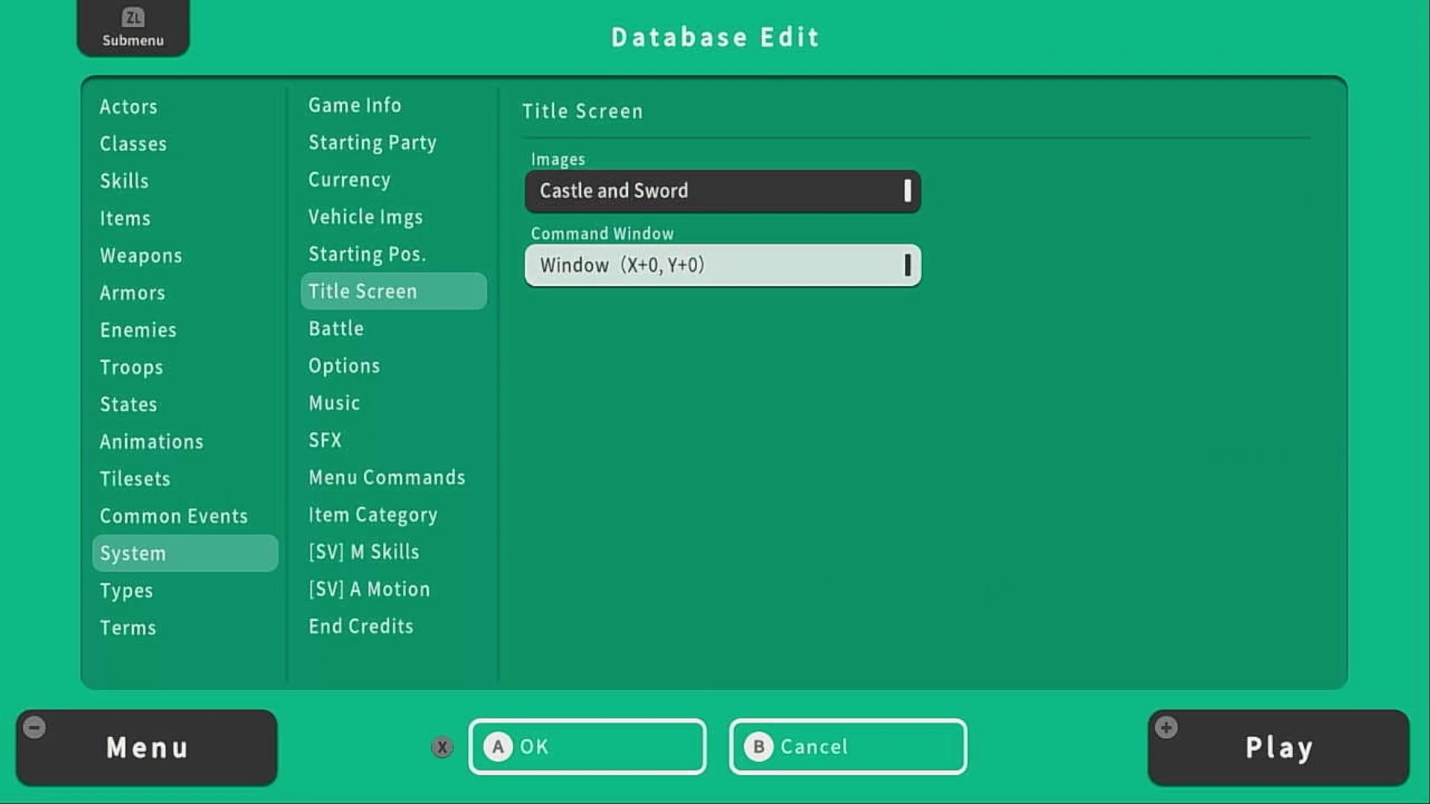
key(Return)
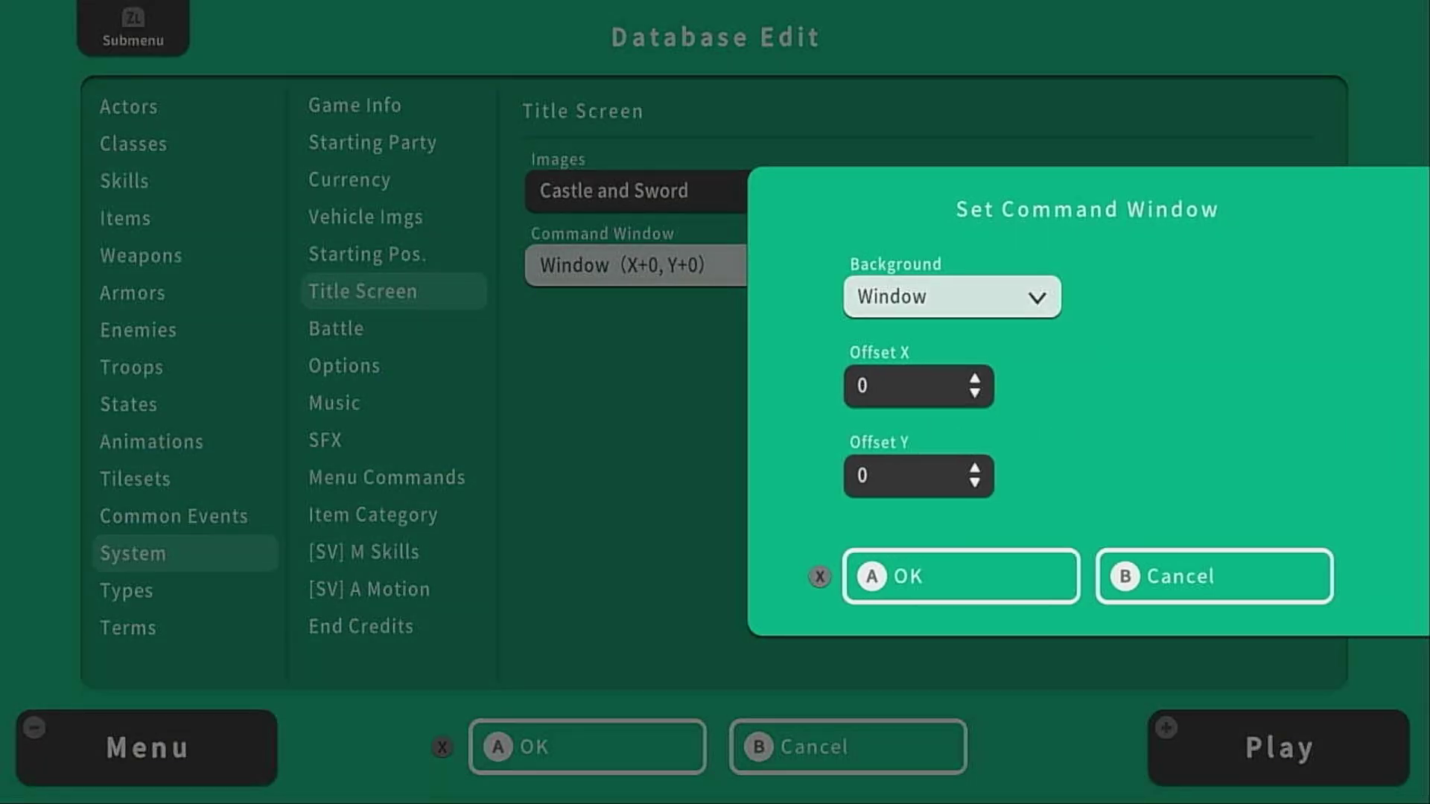
Step: Set the title command window's Offset X to 600 and confirm
key(Down)
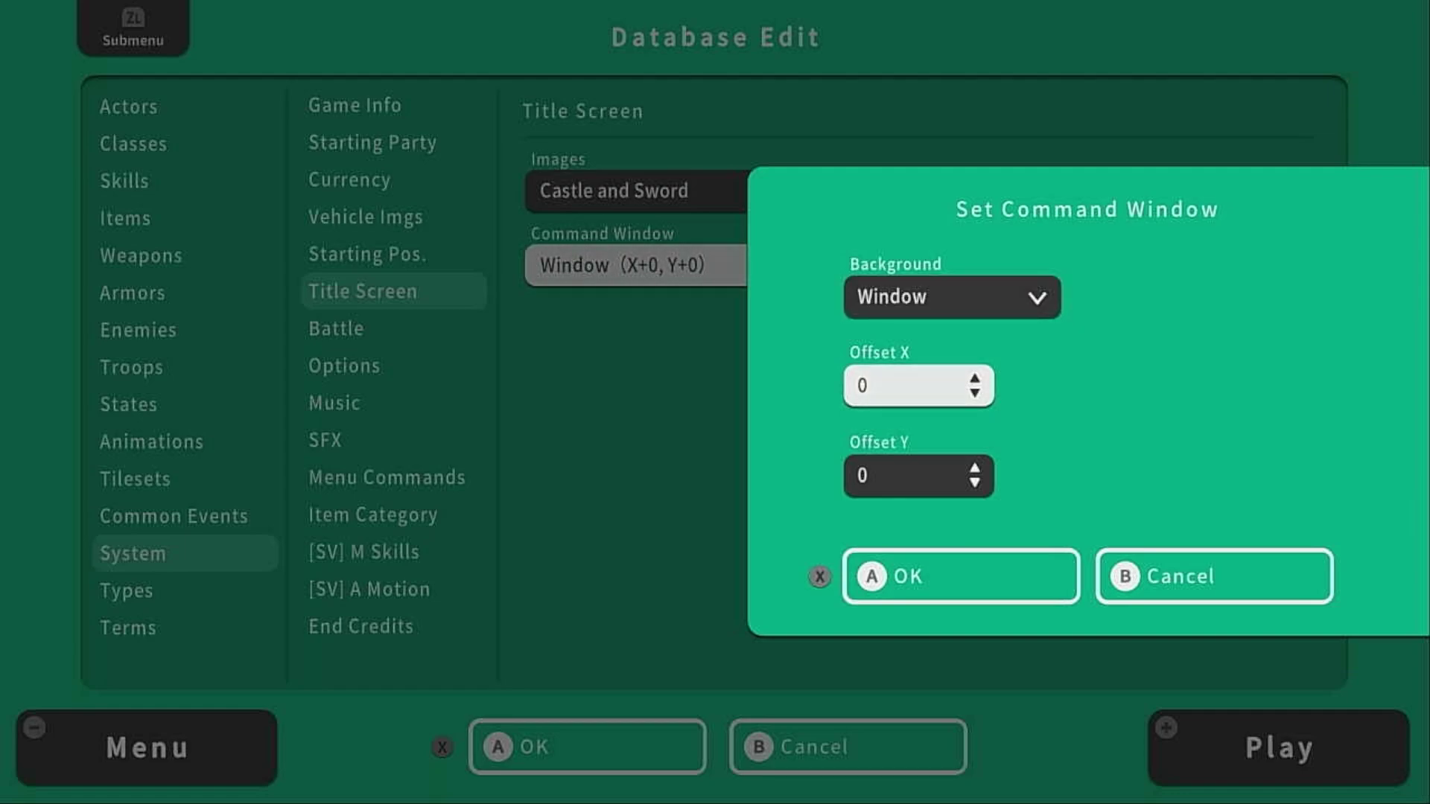
key(Return)
text(600)
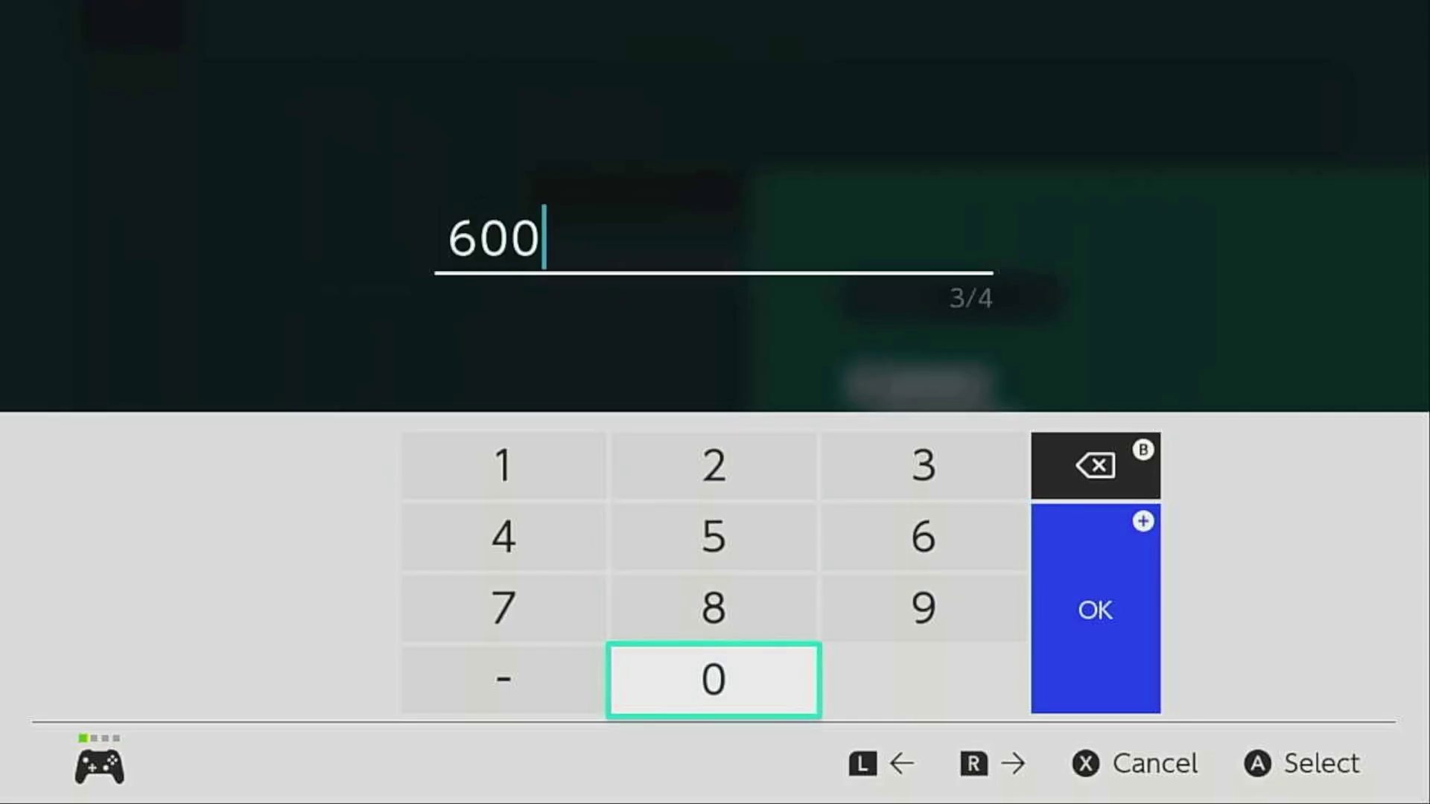
key(Return)
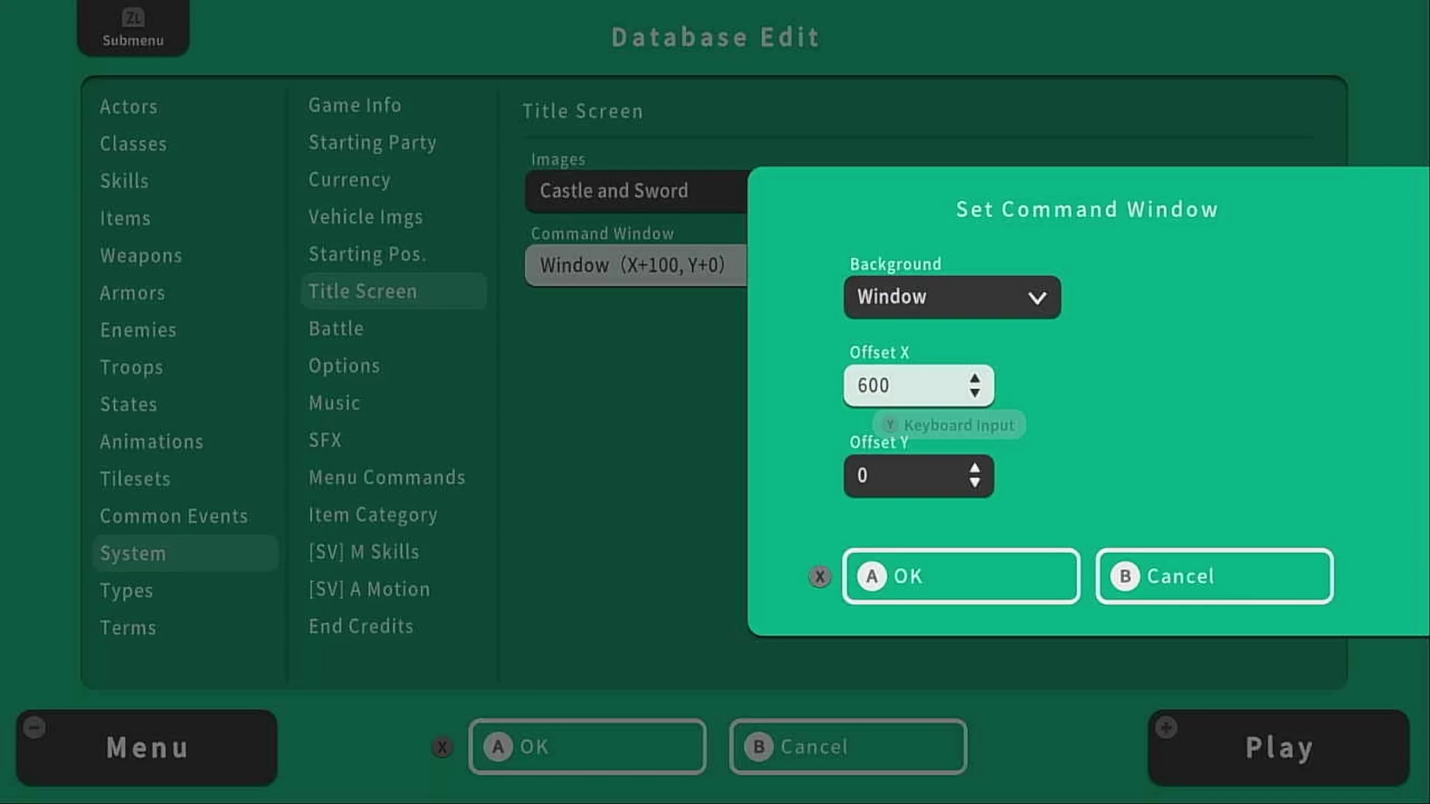
key(Return)
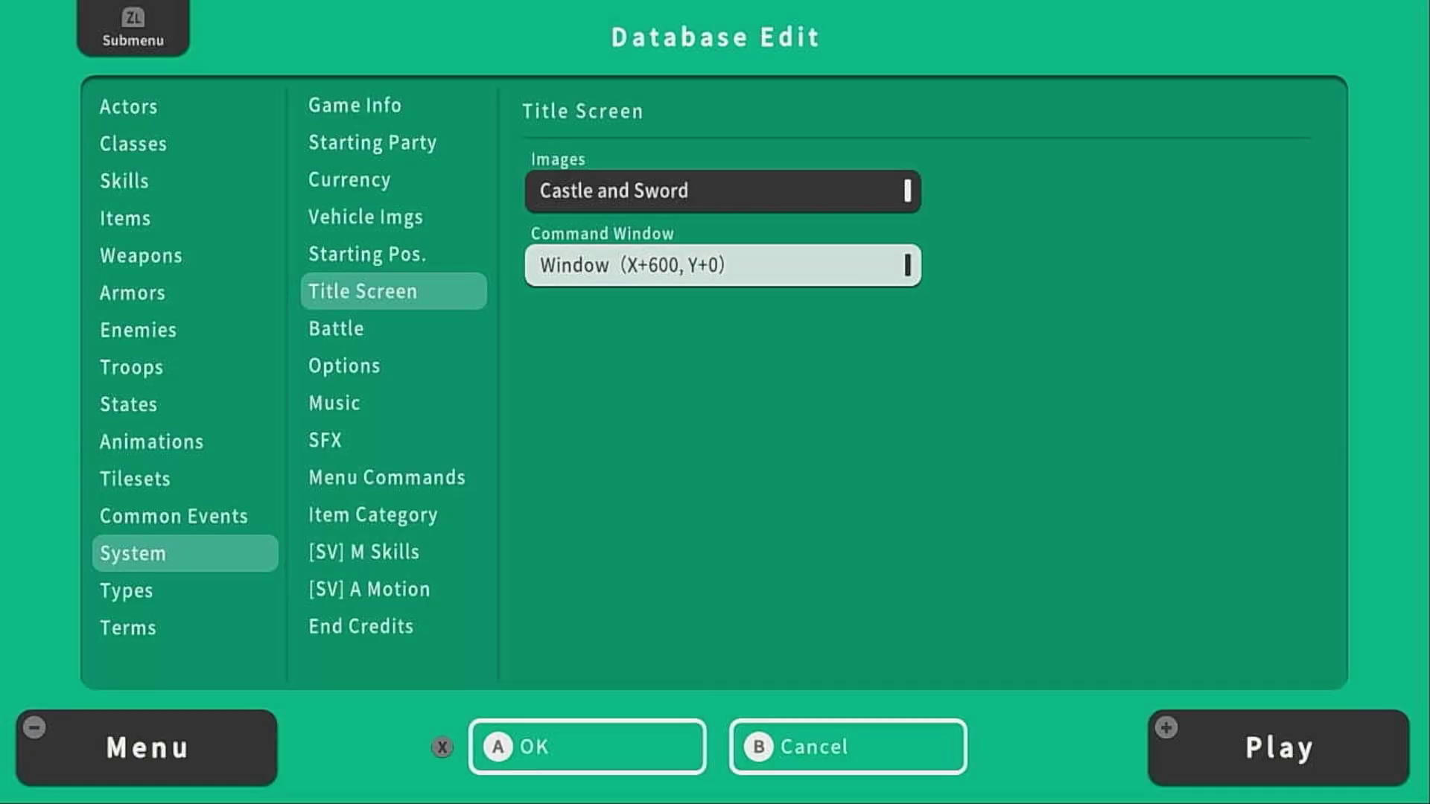
Step: Test-play the game from the title screen, then return to the editor
key(plus)
key(Down)
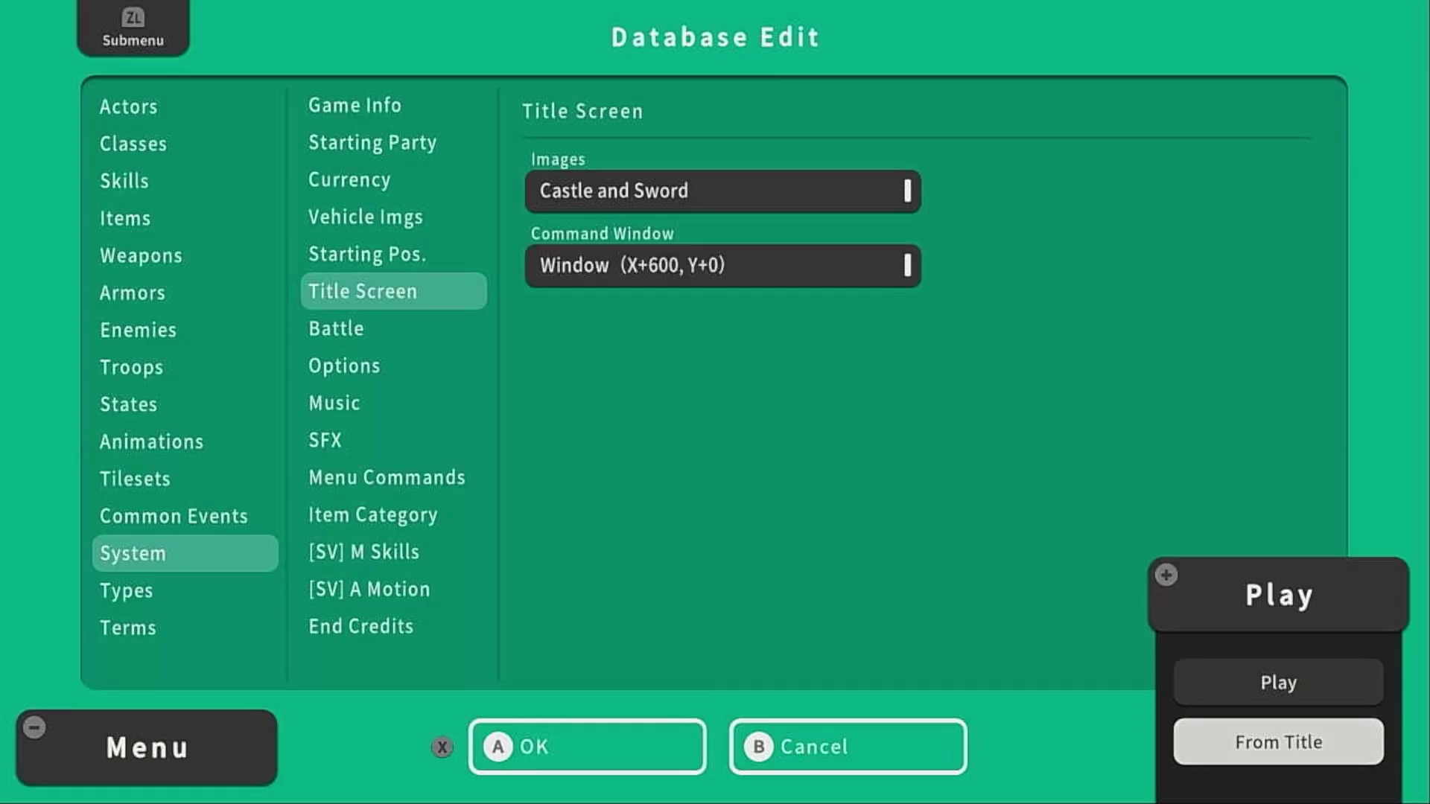
key(Return)
key(Return)
key(Up)
key(Up)
key(minus)
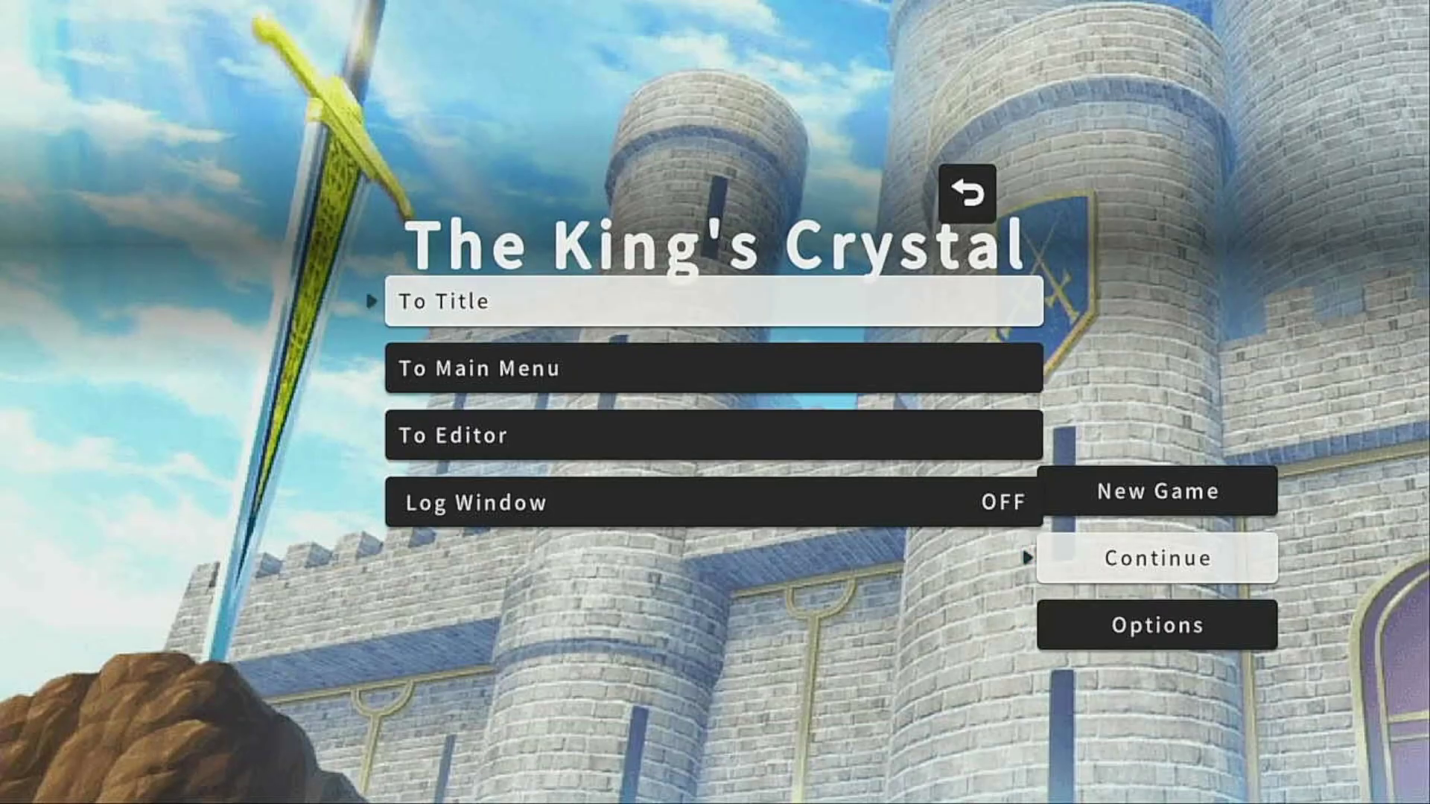
key(Down)
key(Down)
key(Return)
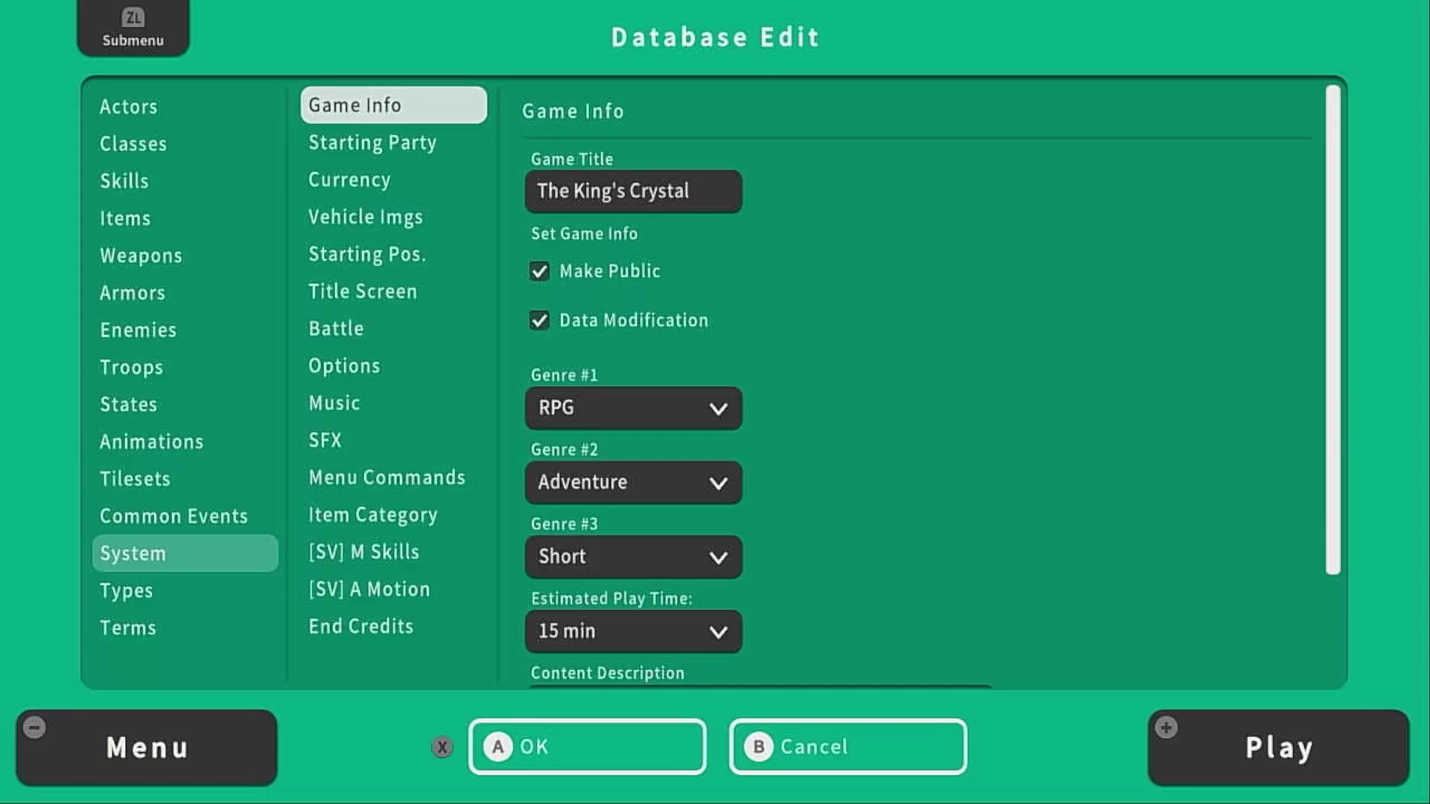
Step: Browse the System pages through Title Screen to End Credits, then close the database
key(Down)
key(Down)
key(Down)
key(Down)
key(Down)
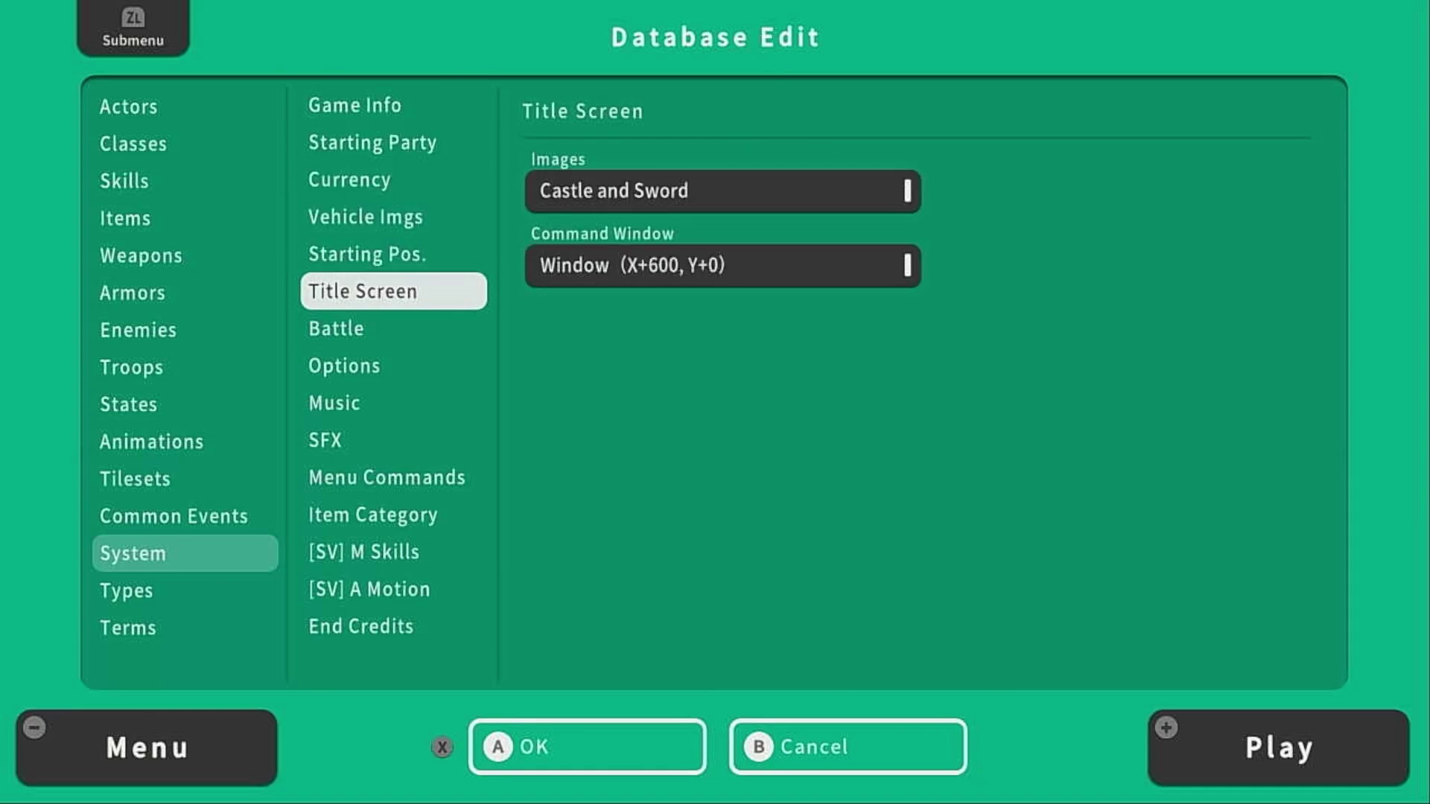
key(Down)
key(Down)
key(Down)
key(Down)
key(Down)
key(Down)
key(Down)
key(Down)
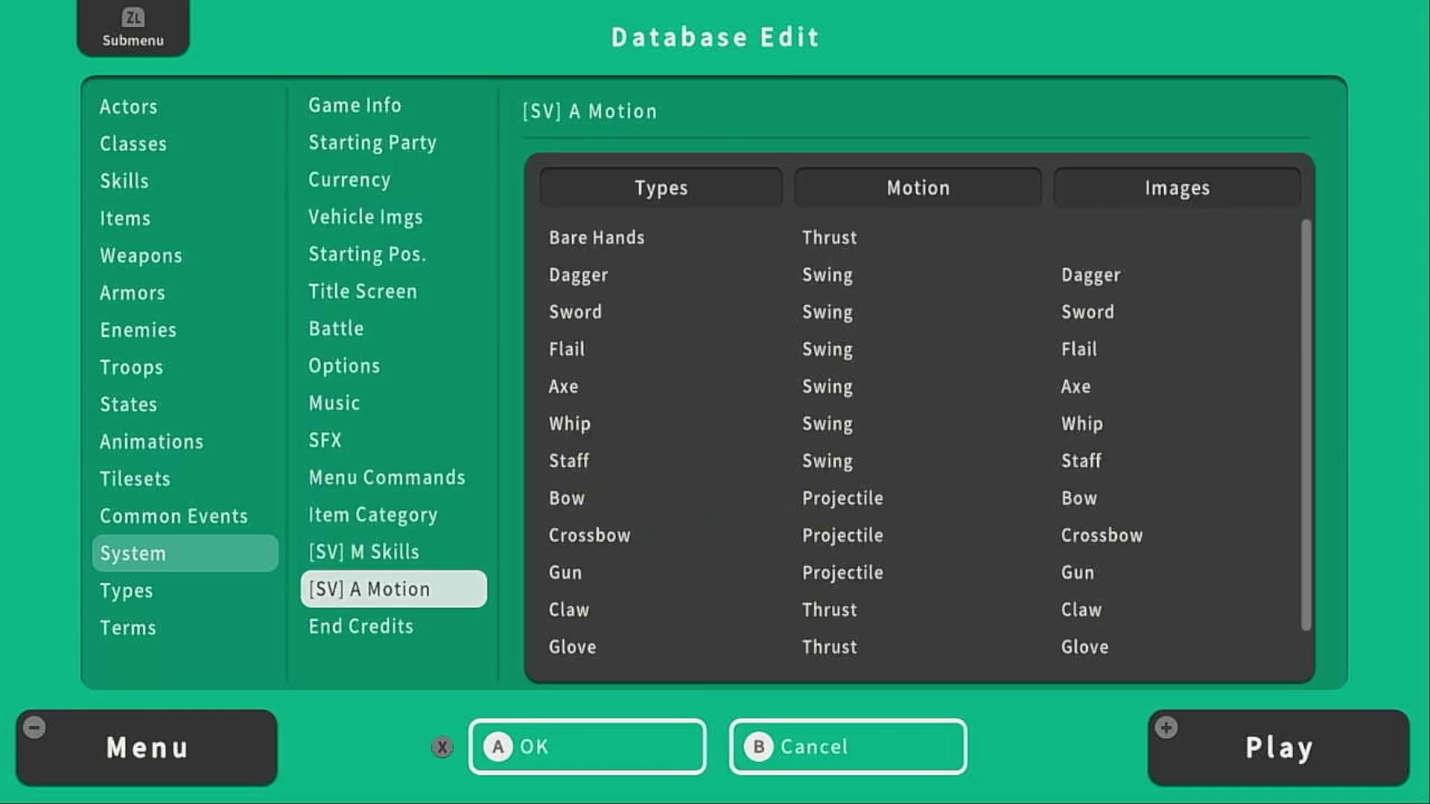
key(Down)
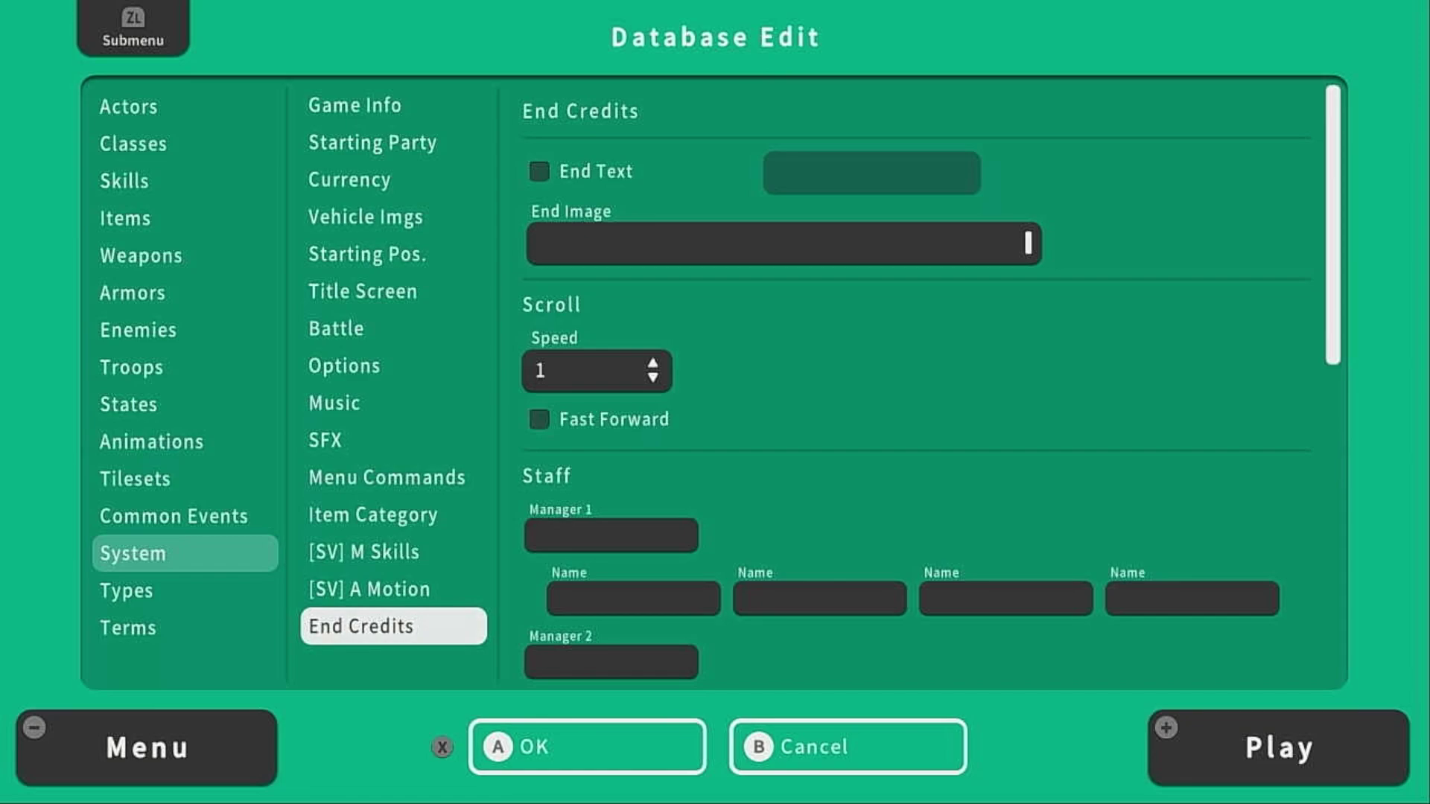
key(Escape)
Step: Save the game and end the editing session, answering Yes to save changes
key(minus)
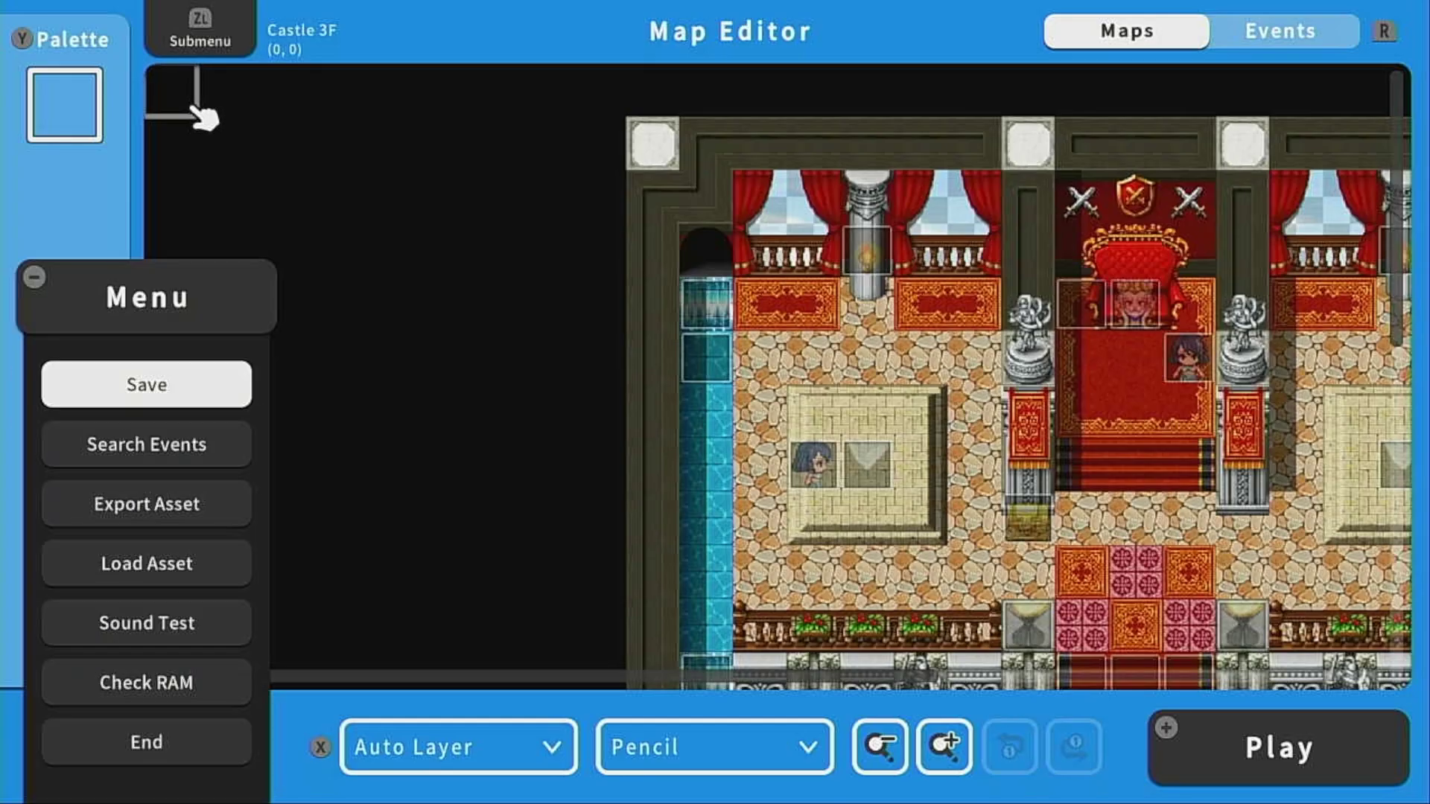
key(Return)
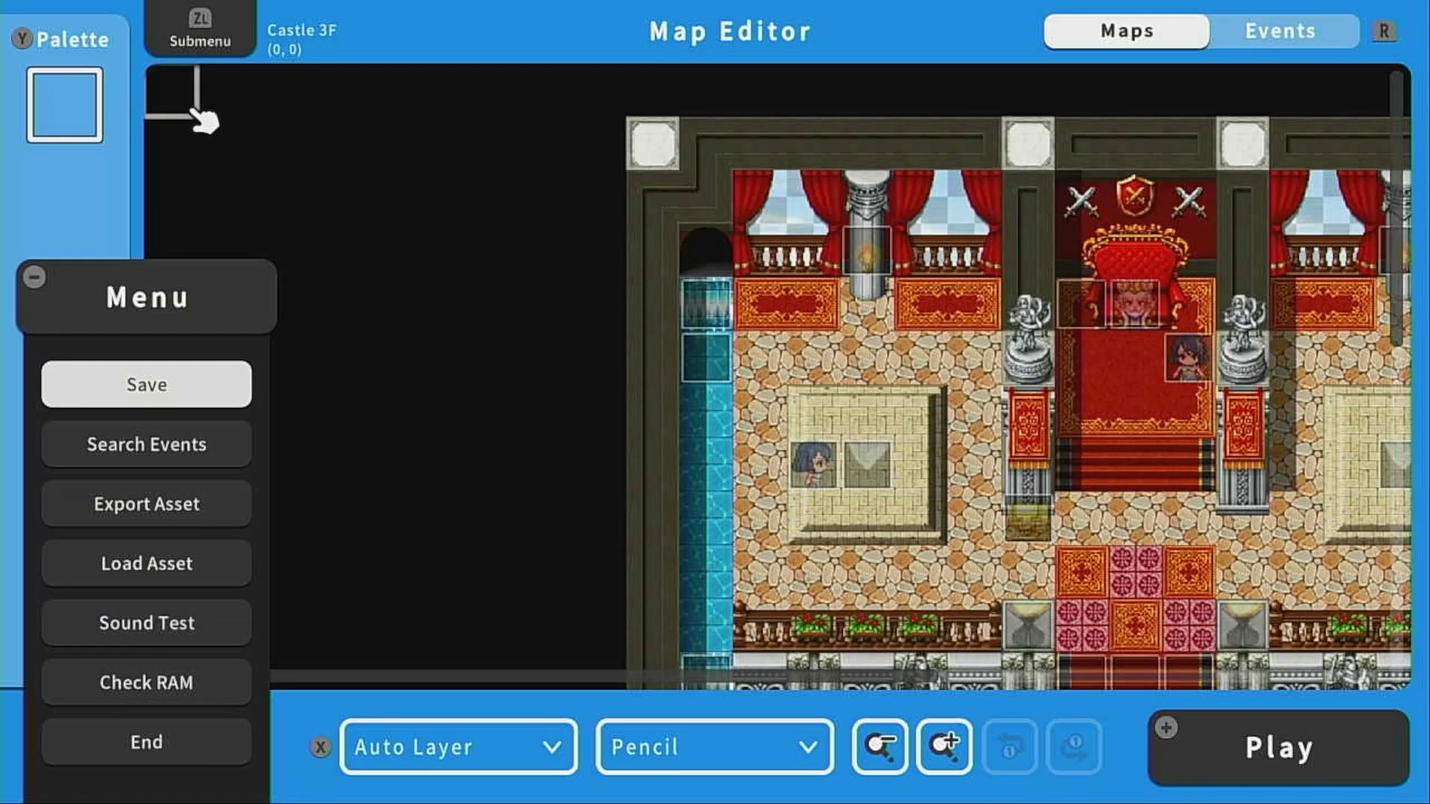
key(Up)
key(Return)
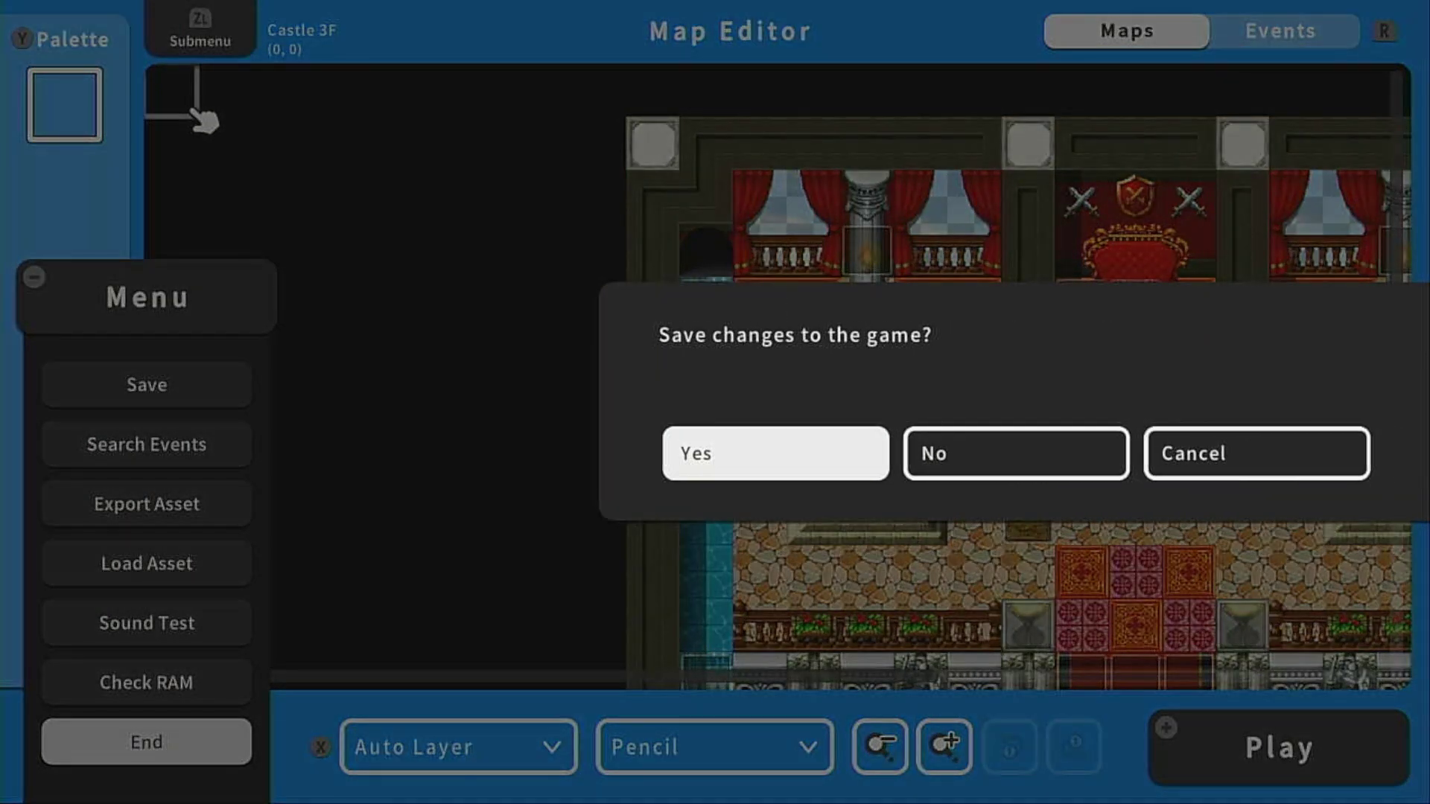
key(Return)
key(Right)
key(Right)
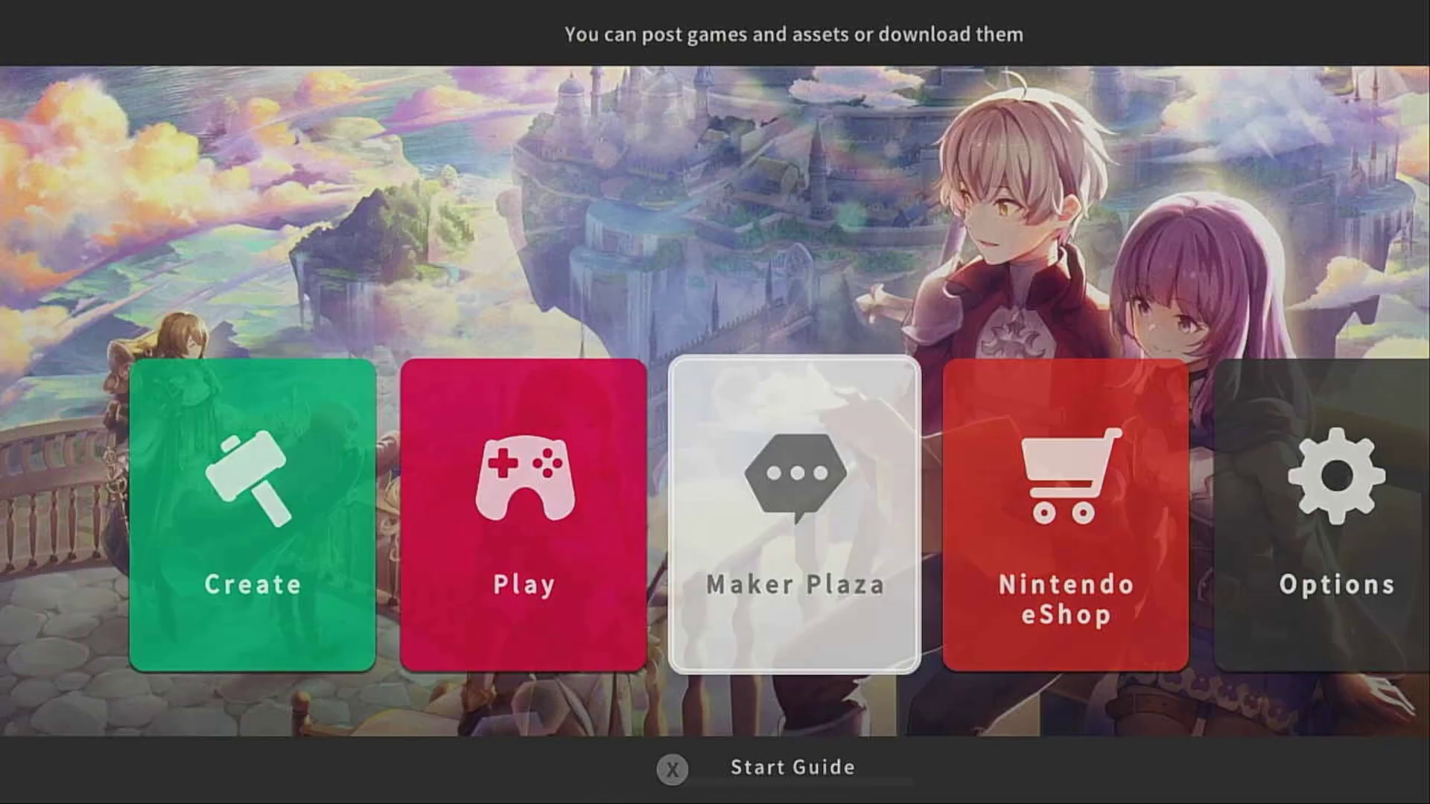
Step: In Maker Plaza's Post Game list, select The King's Crystal to show its upload details
key(Return)
key(Down)
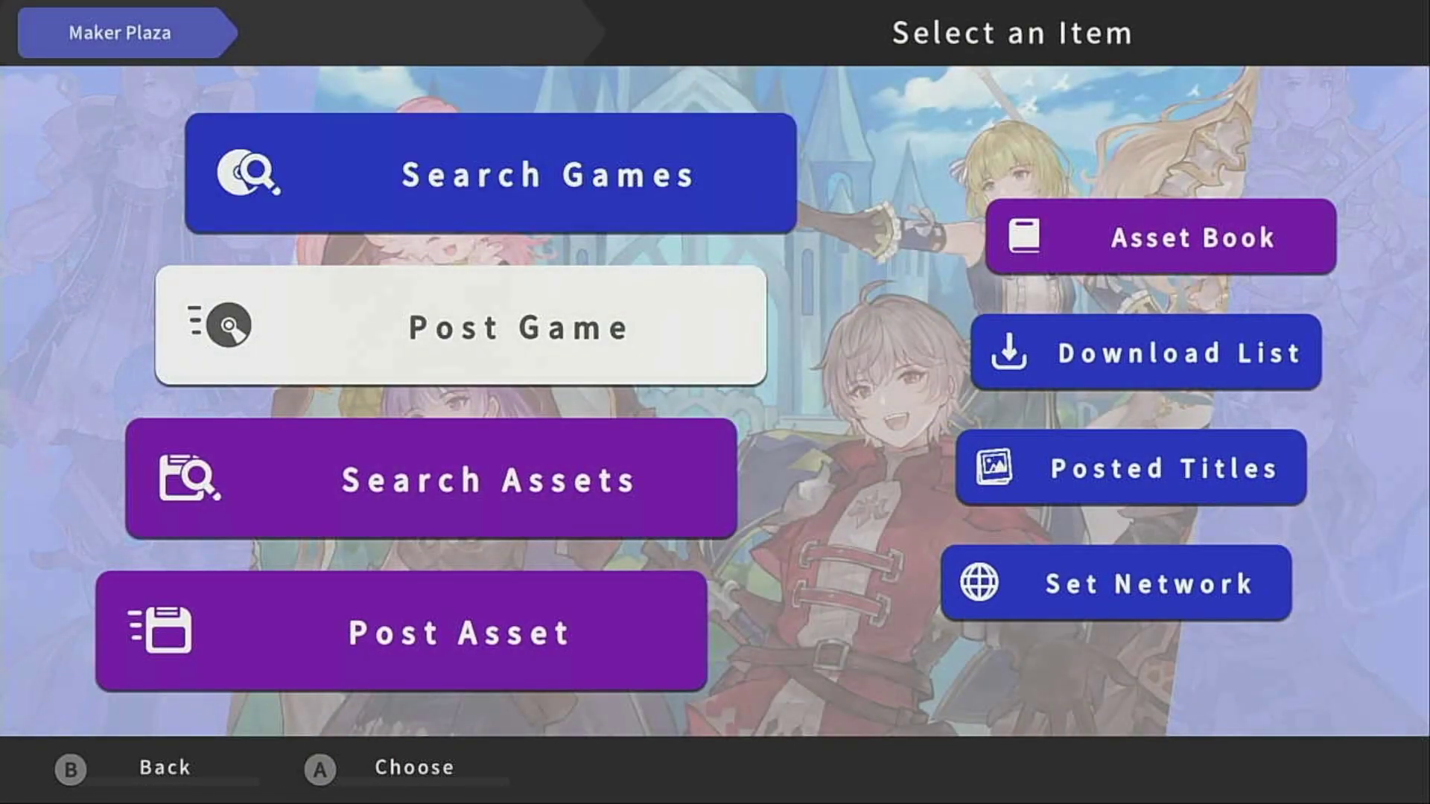
key(Return)
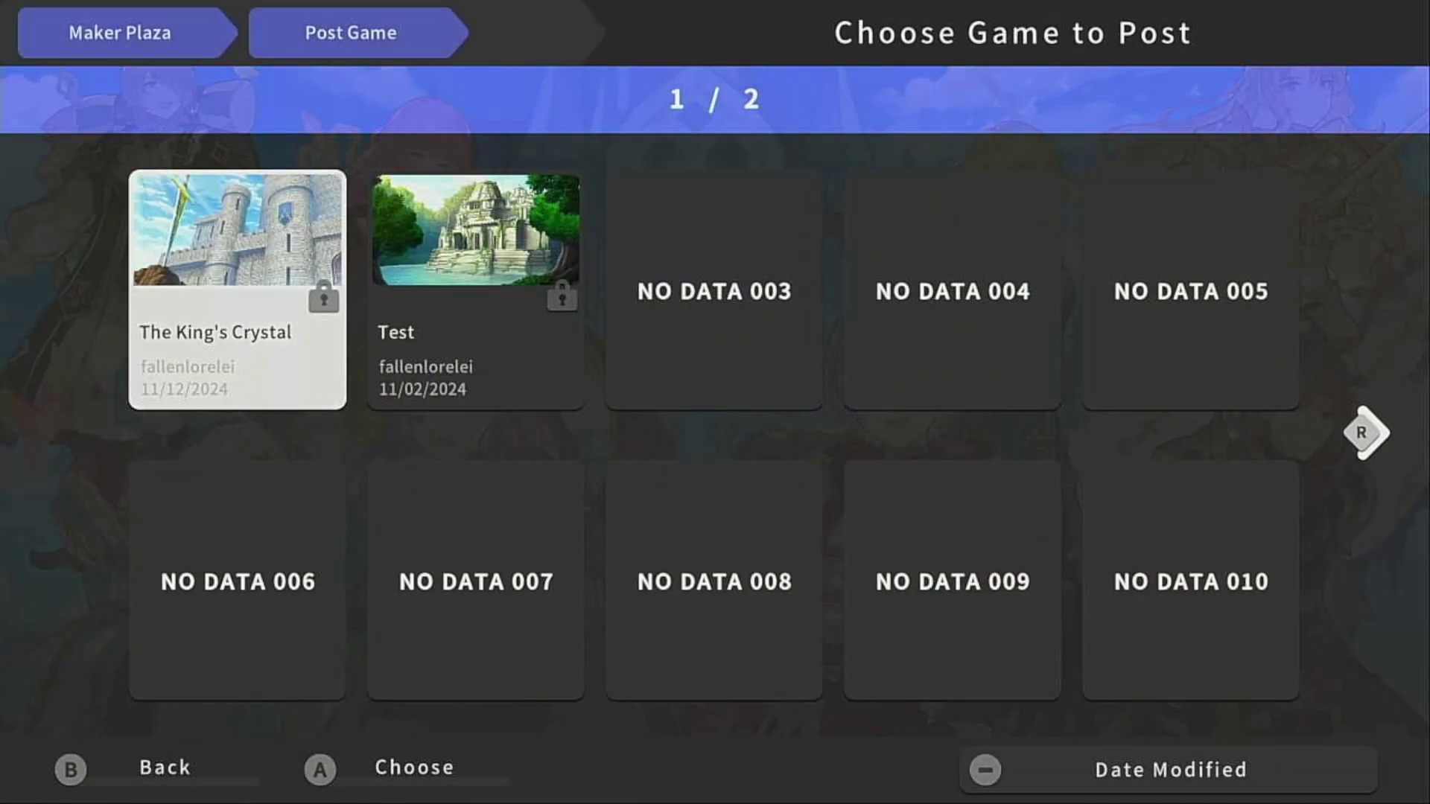
key(Right)
key(Left)
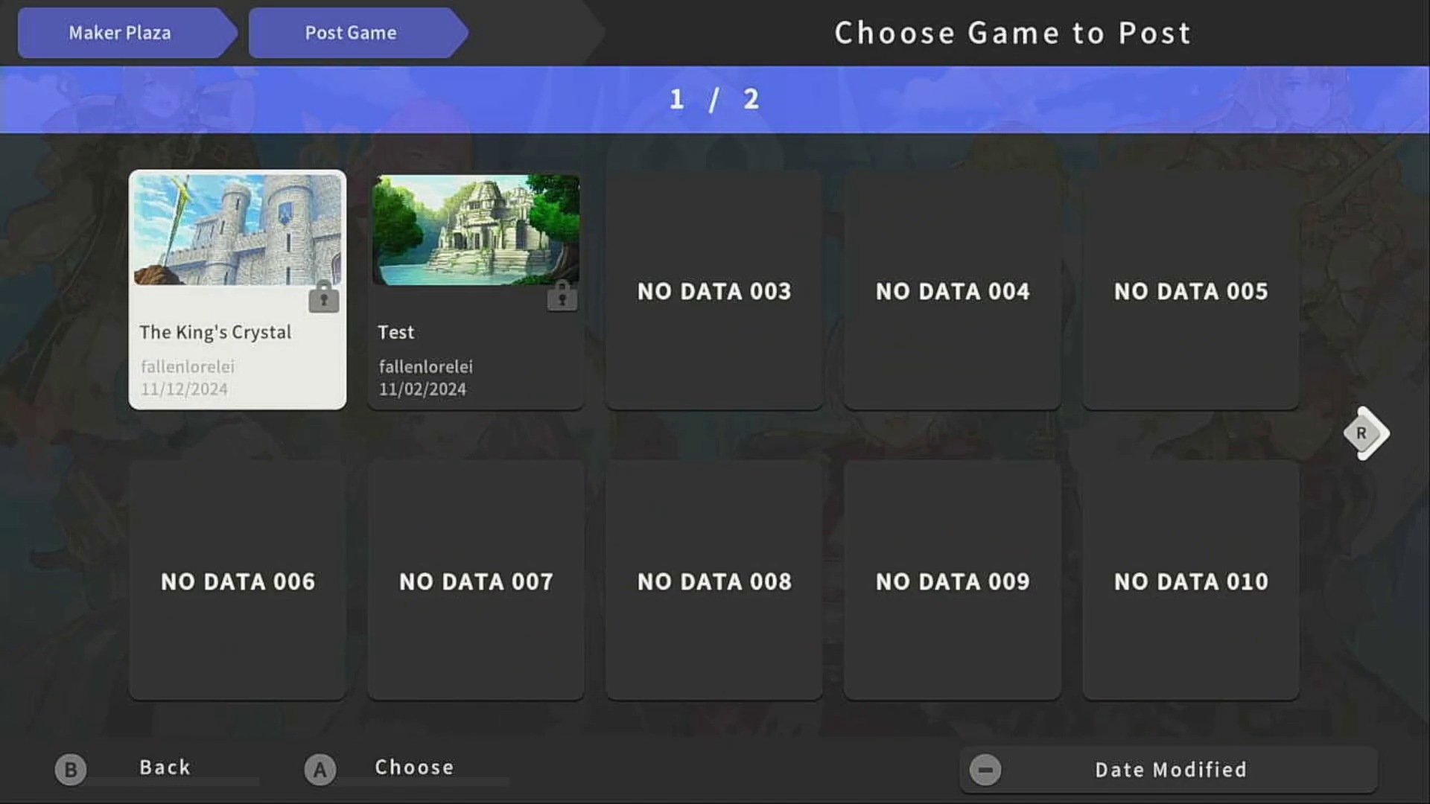
key(Return)
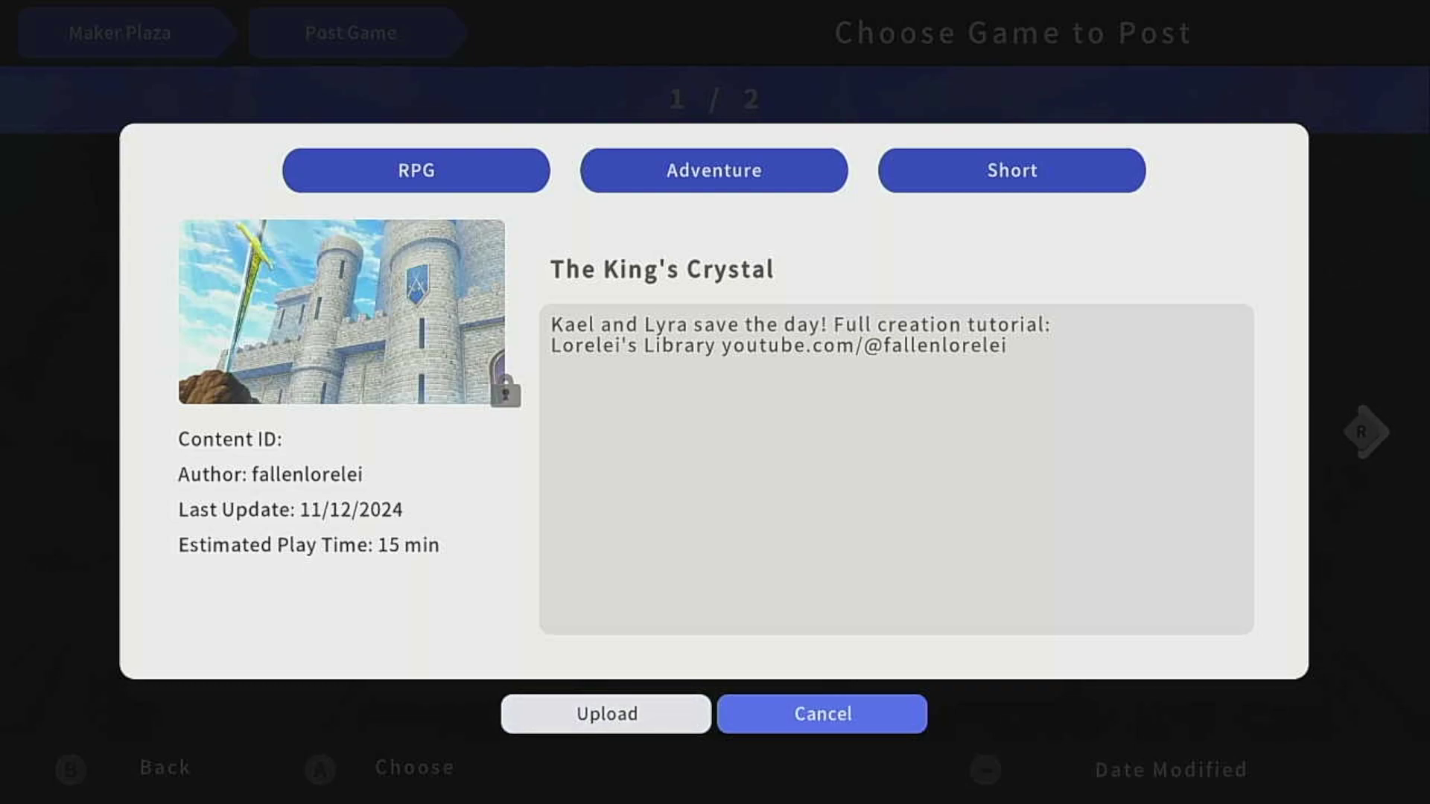
Step: Upload The King's Crystal after reviewing its Game Info, and dismiss the Upload complete message
key(Return)
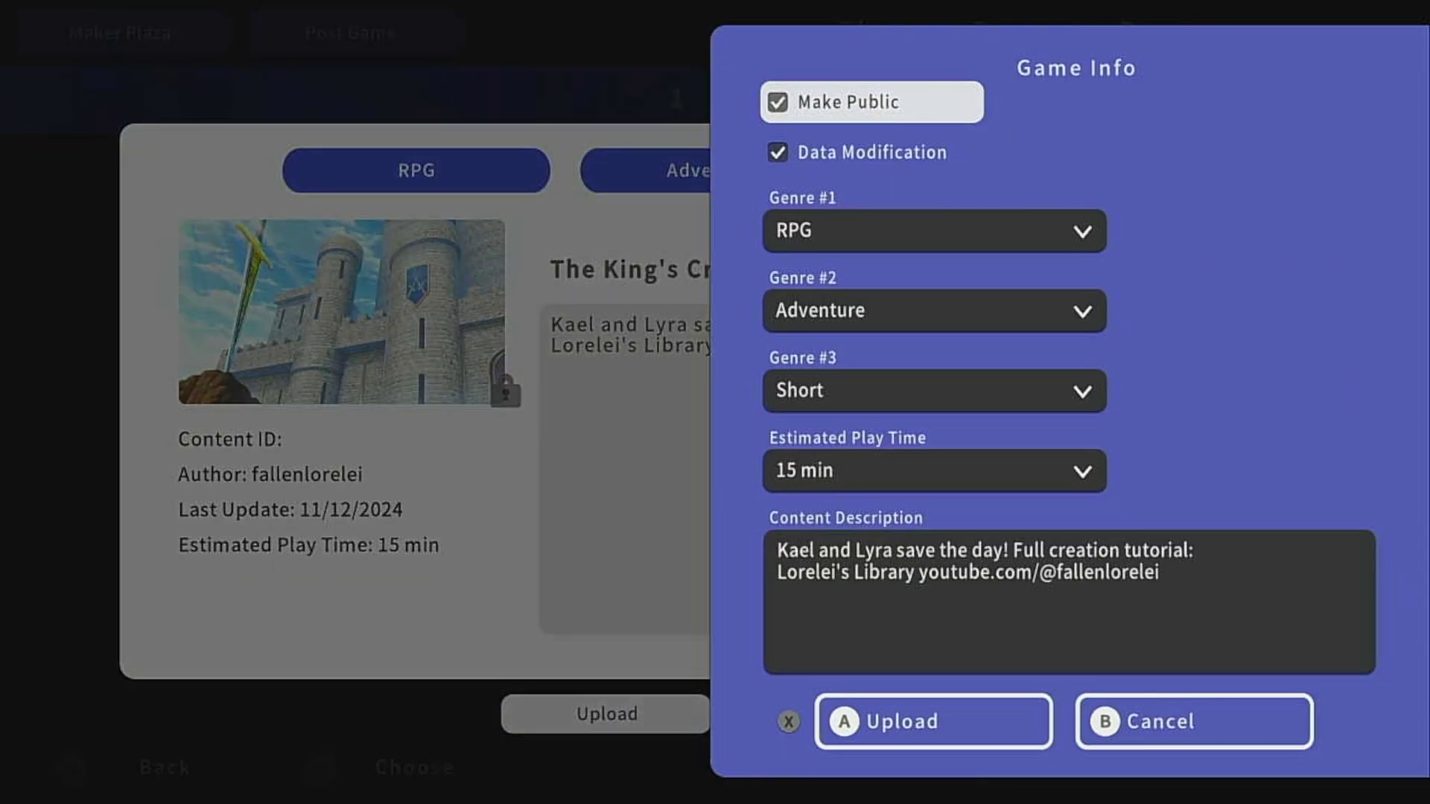
key(Up)
key(Return)
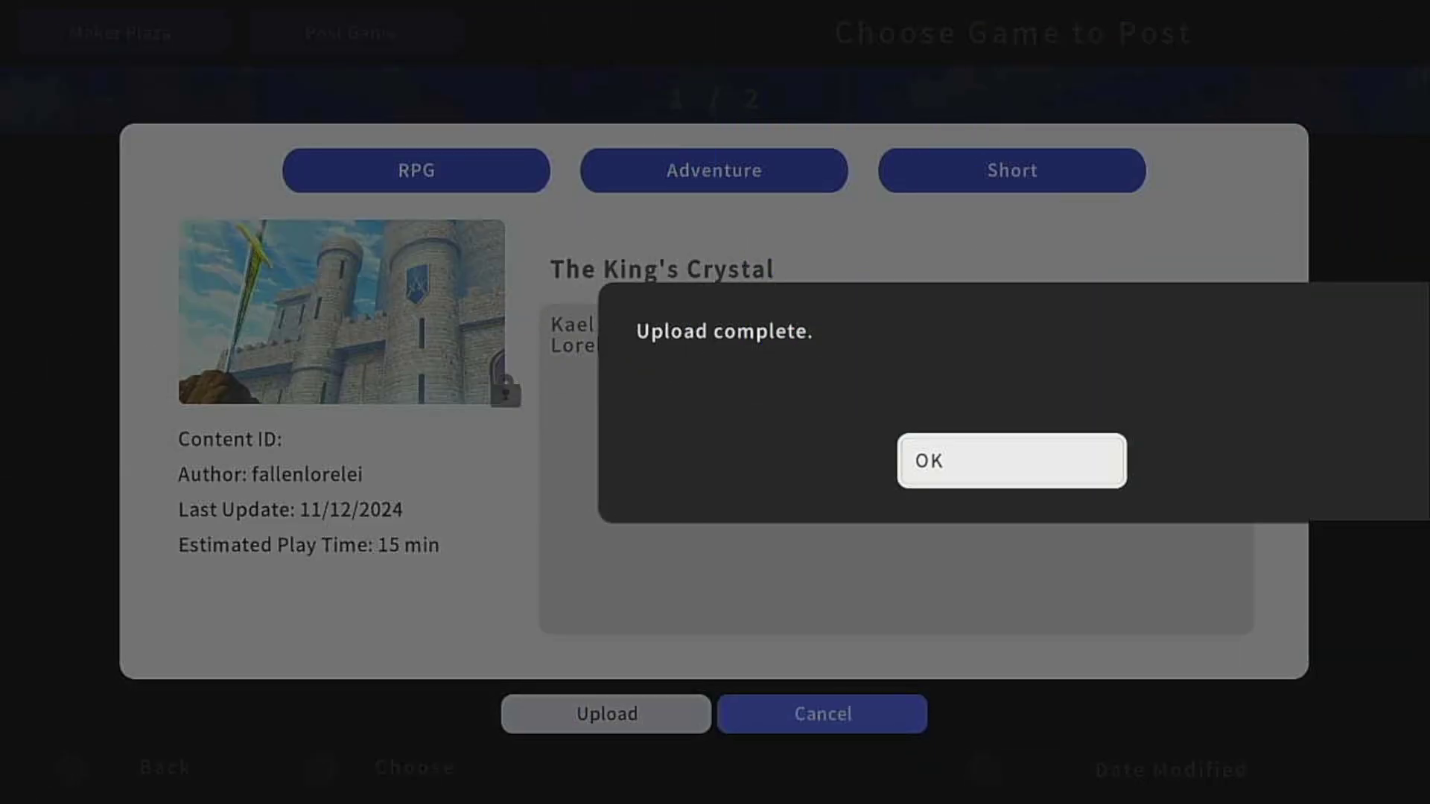
key(Return)
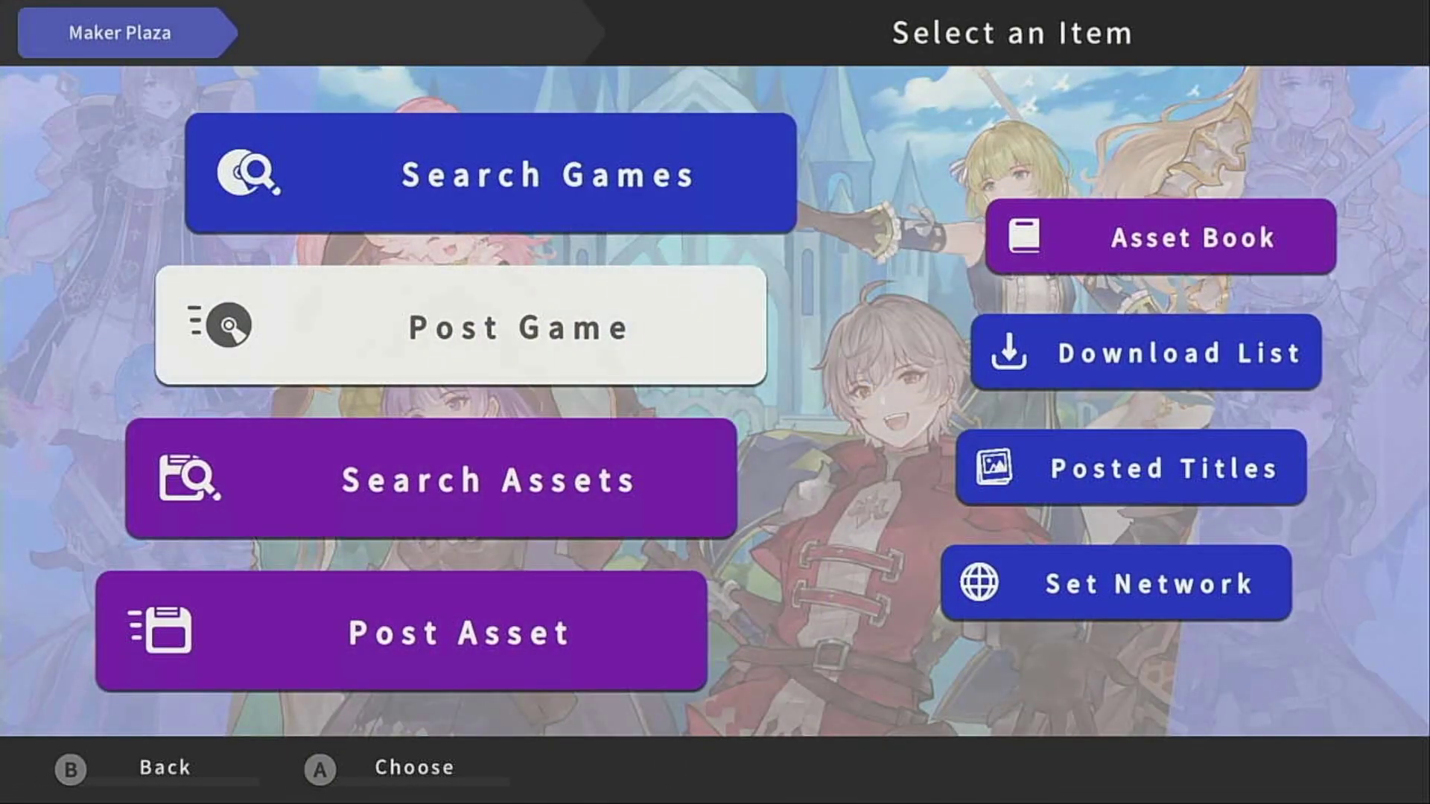
key(Up)
key(Return)
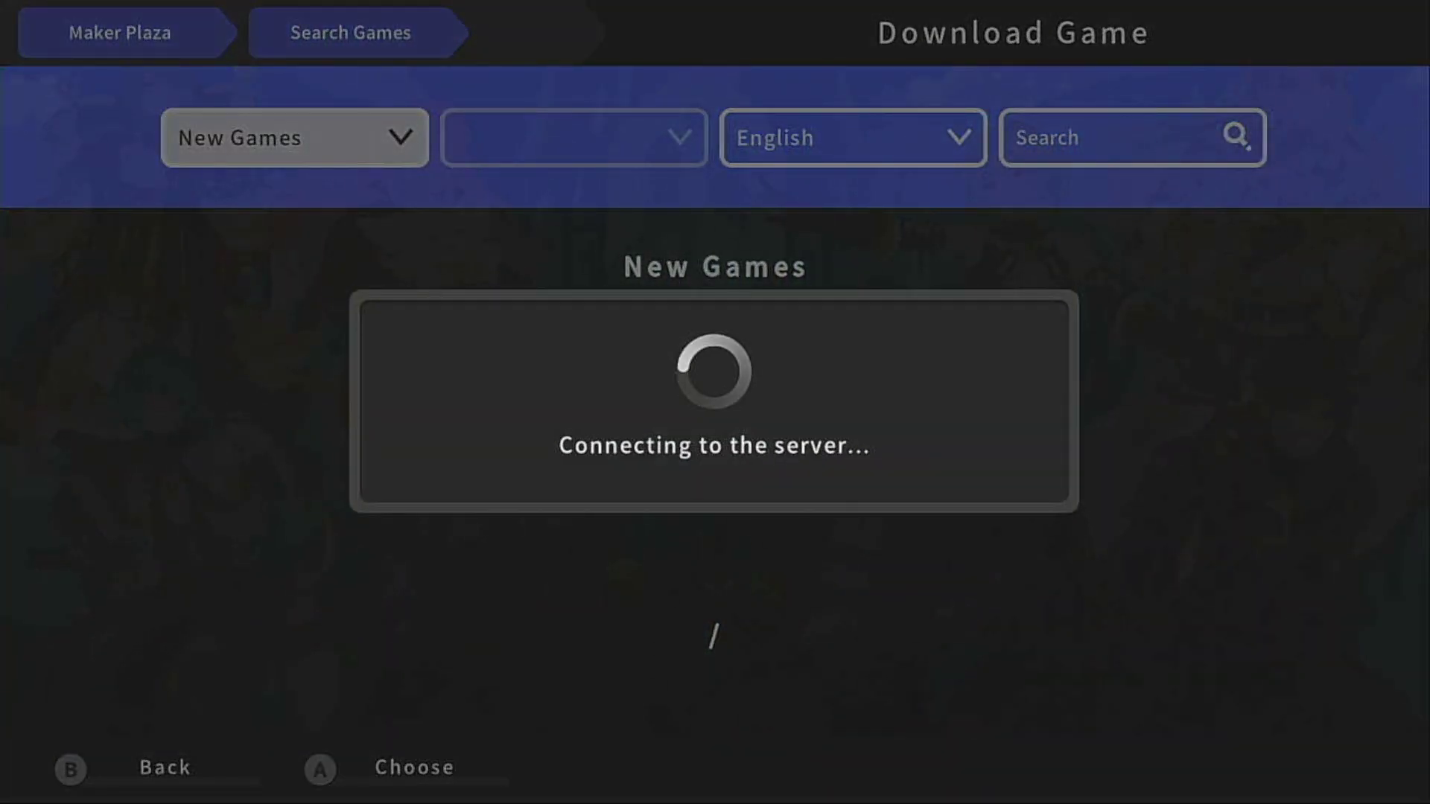
key(Down)
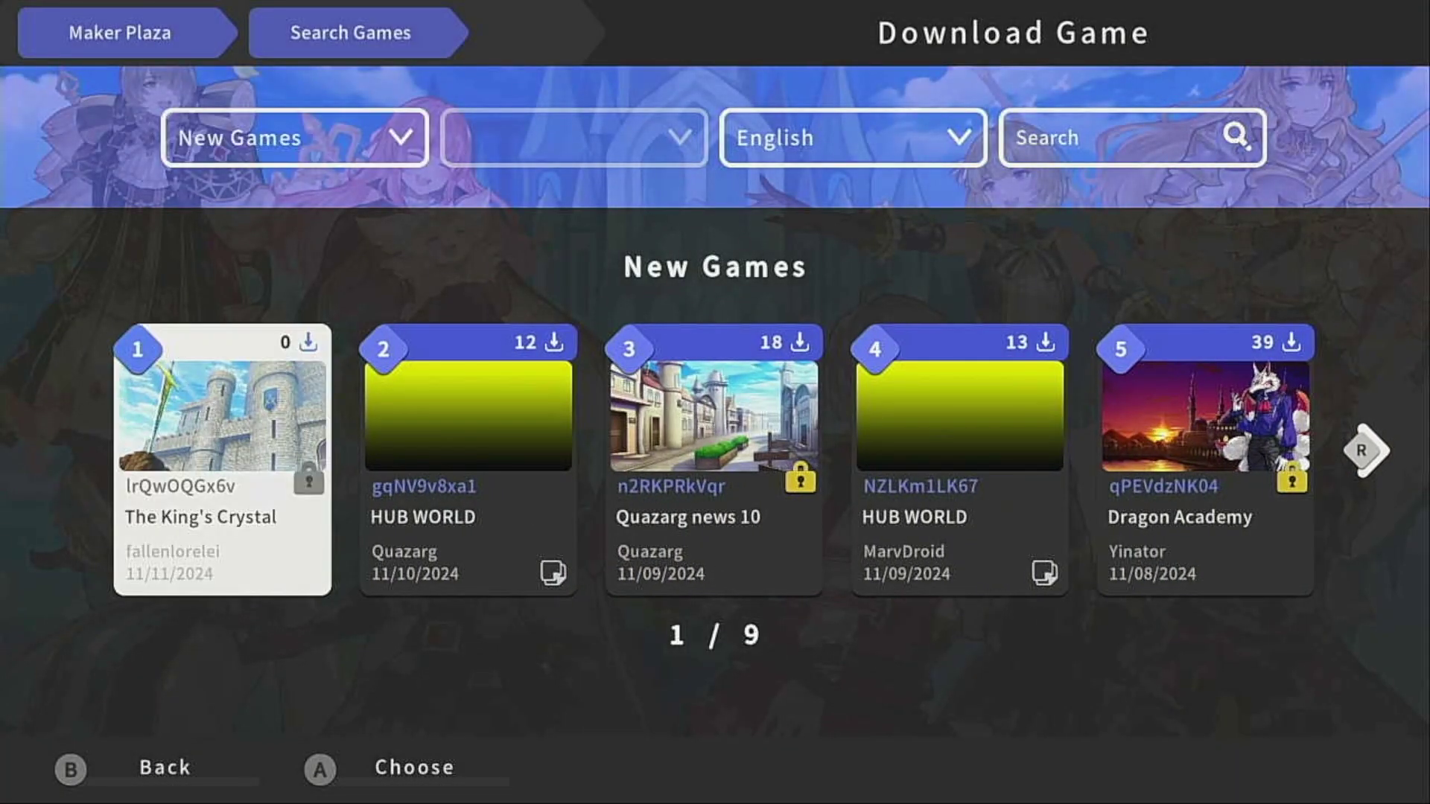
key(Escape)
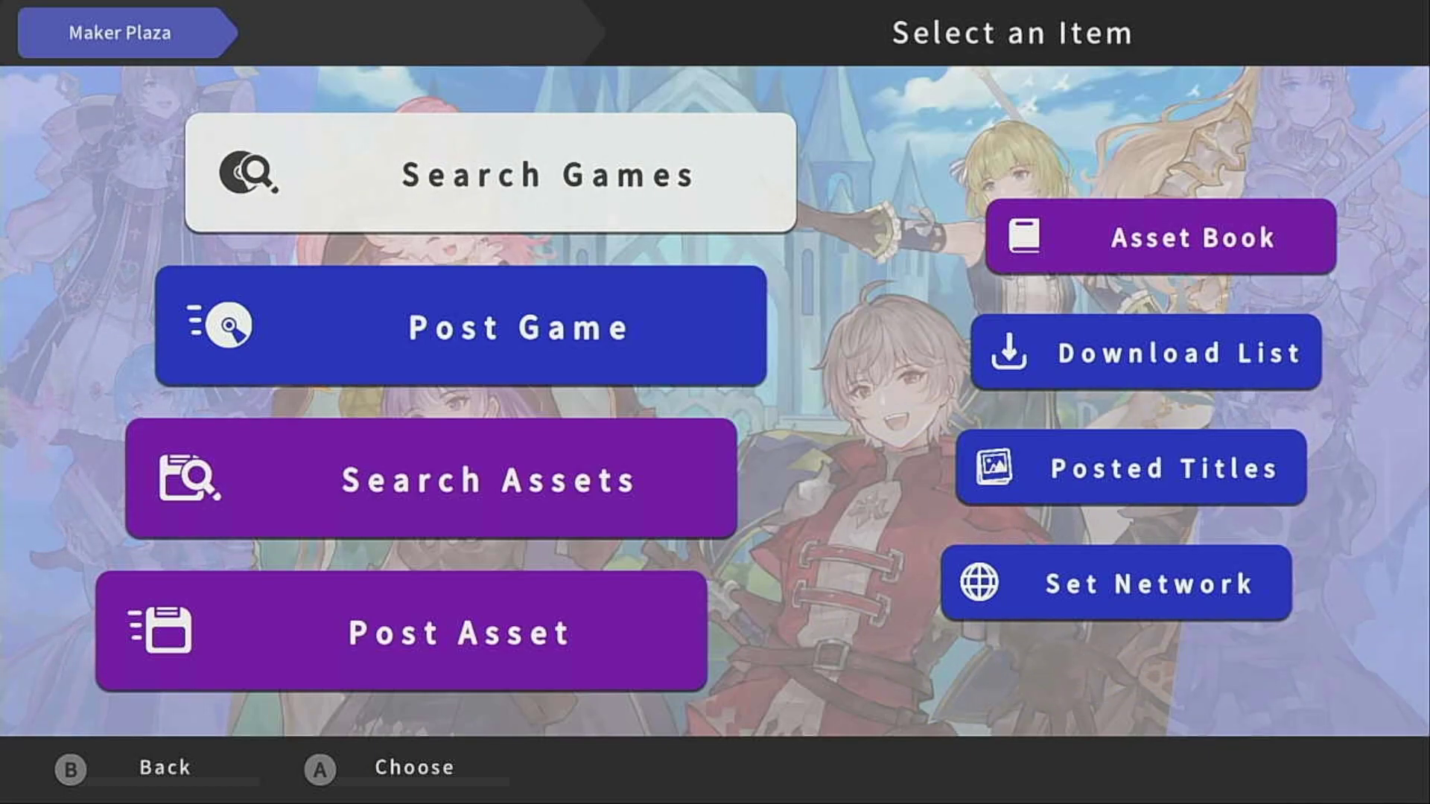
Step: Back out of the Maker Plaza item menu to the home screen
key(Escape)
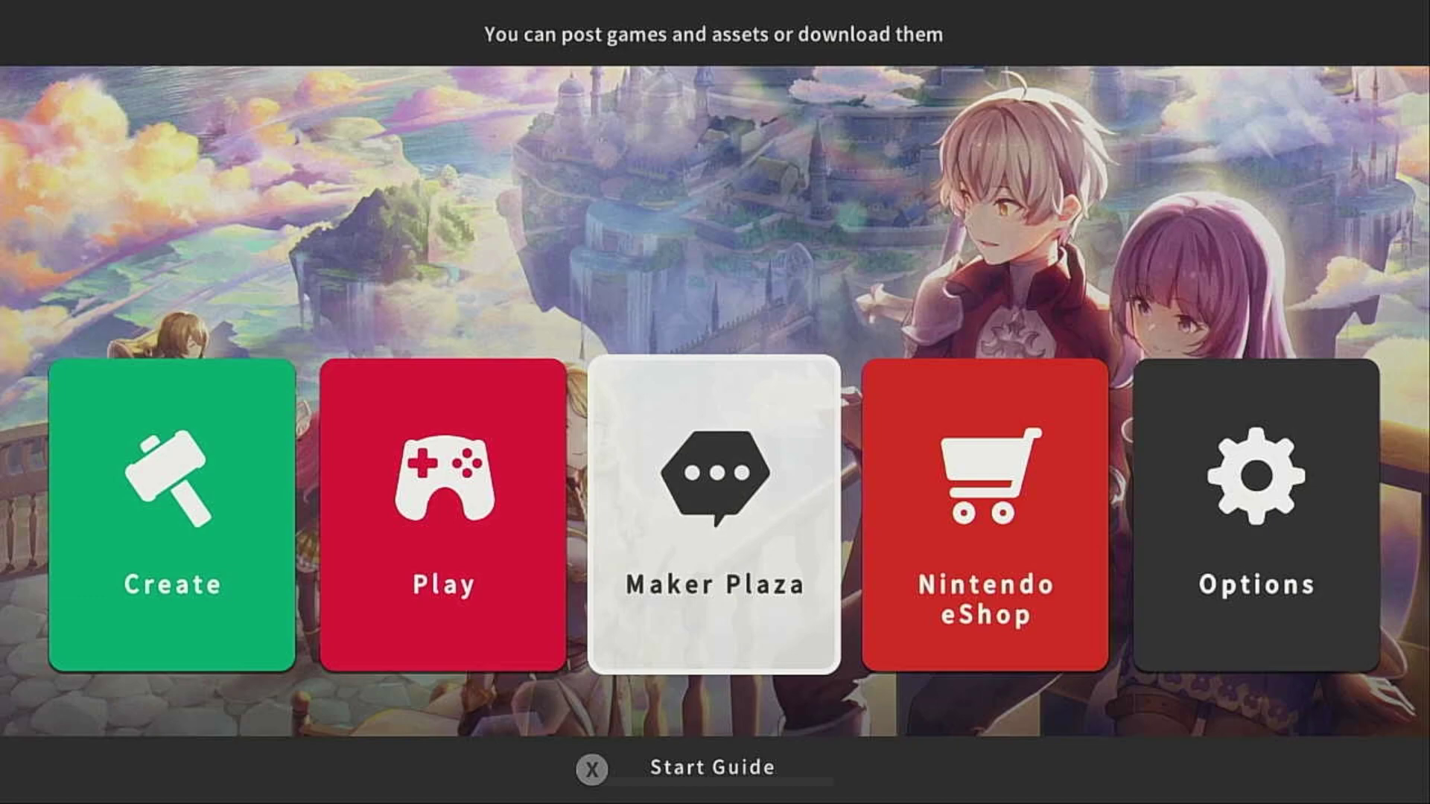